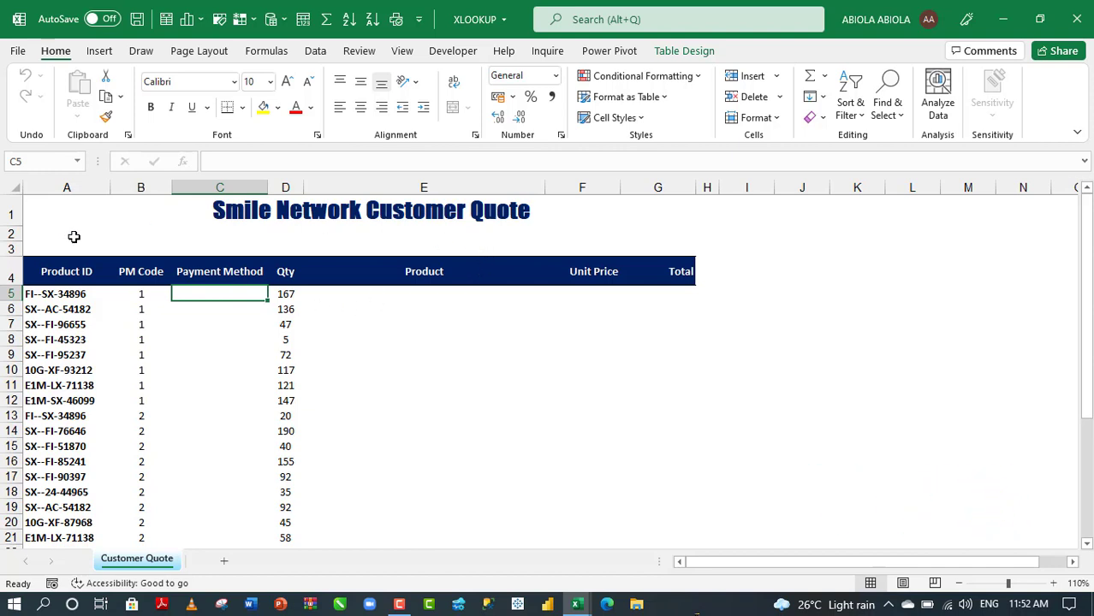
Point out the quote table's Product ID and Total column headings
{"action": "left_click", "coordinate": [57, 278]}
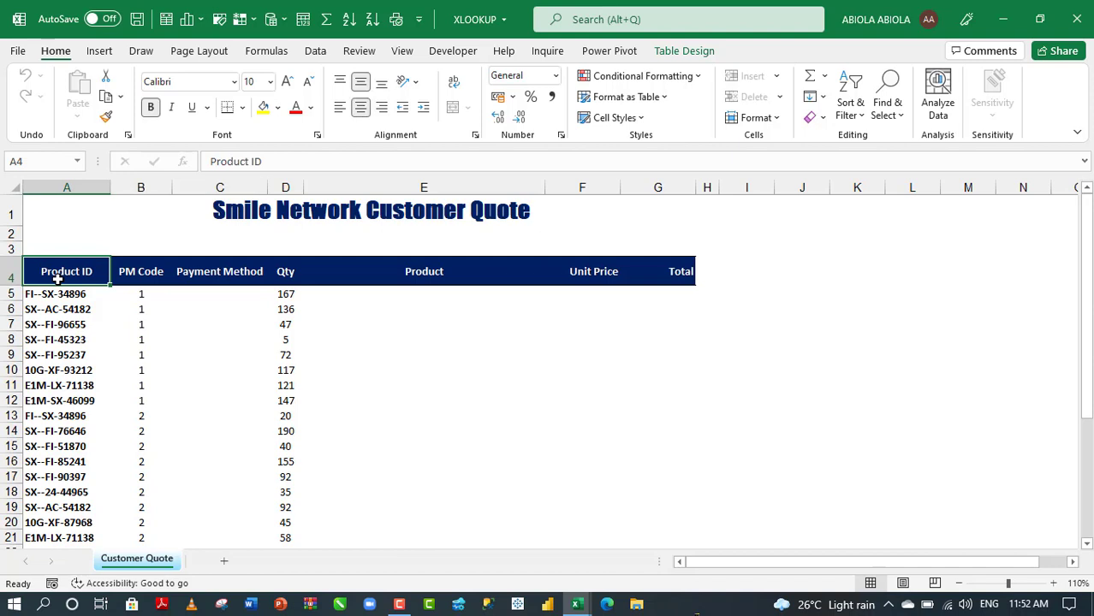
{"action": "left_click", "coordinate": [681, 277]}
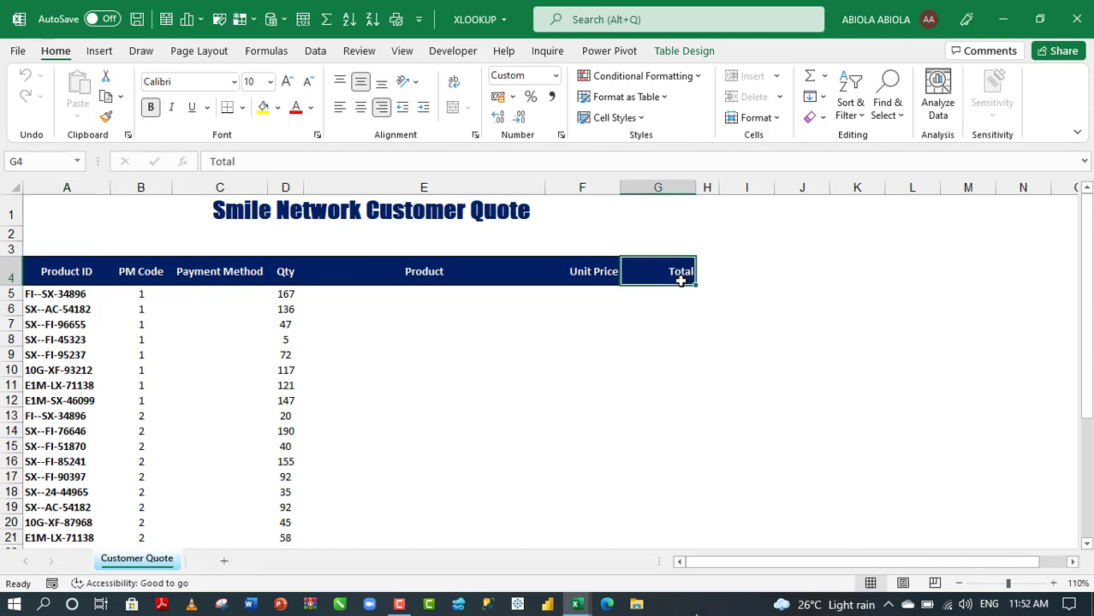
Switch to the Price List workbook using its taskbar thumbnail
{"action": "left_click", "coordinate": [575, 604]}
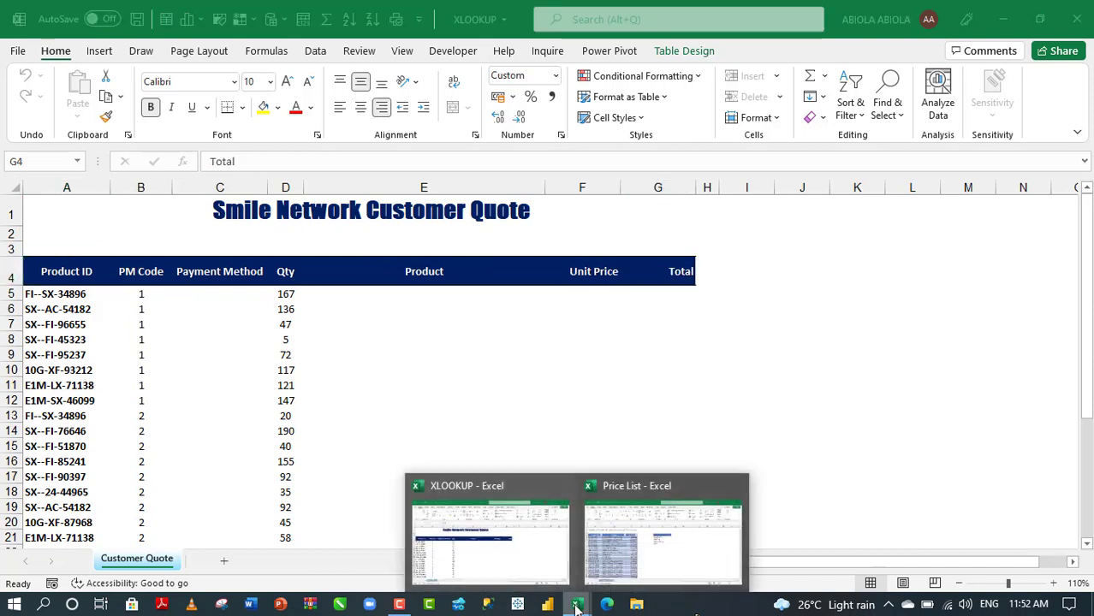
{"action": "left_click", "coordinate": [699, 552]}
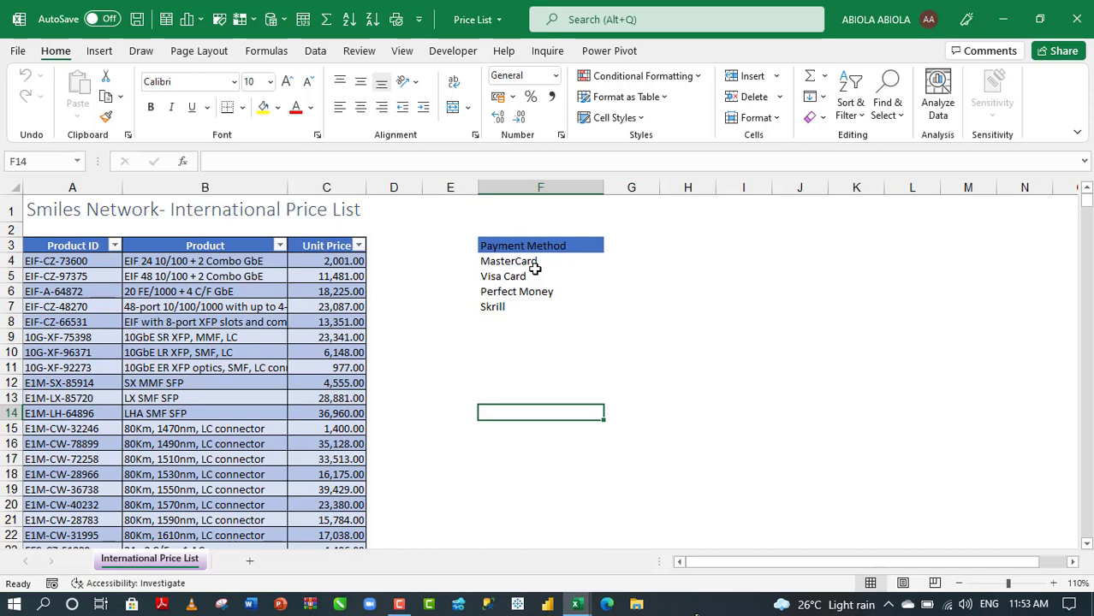
Tile both workbook windows side by side with View > Arrange All, Tiled
{"action": "left_click", "coordinate": [402, 51]}
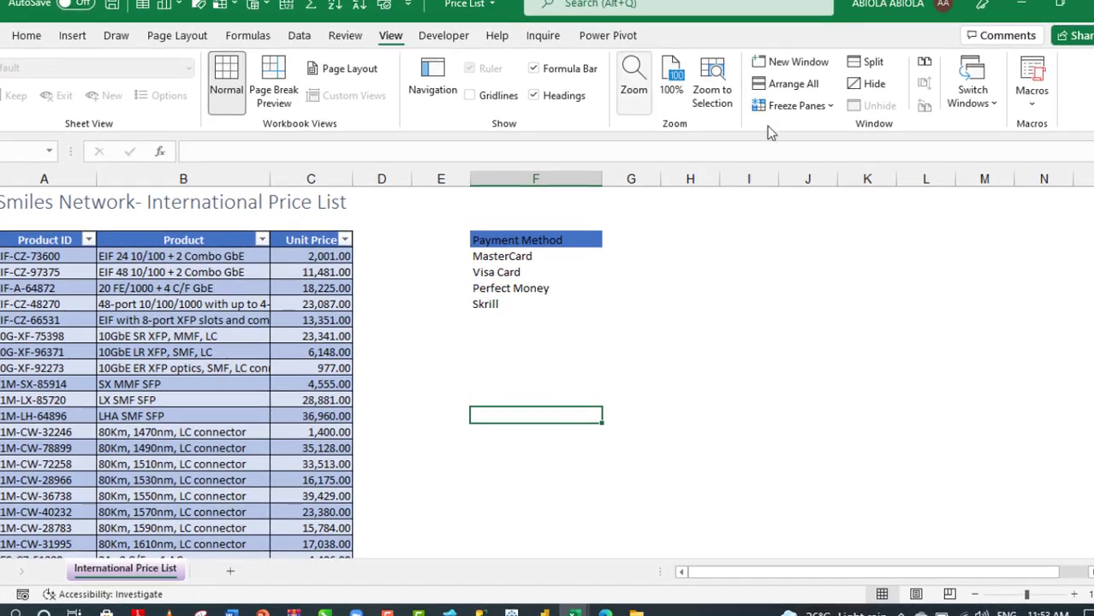
{"action": "left_click", "coordinate": [788, 83]}
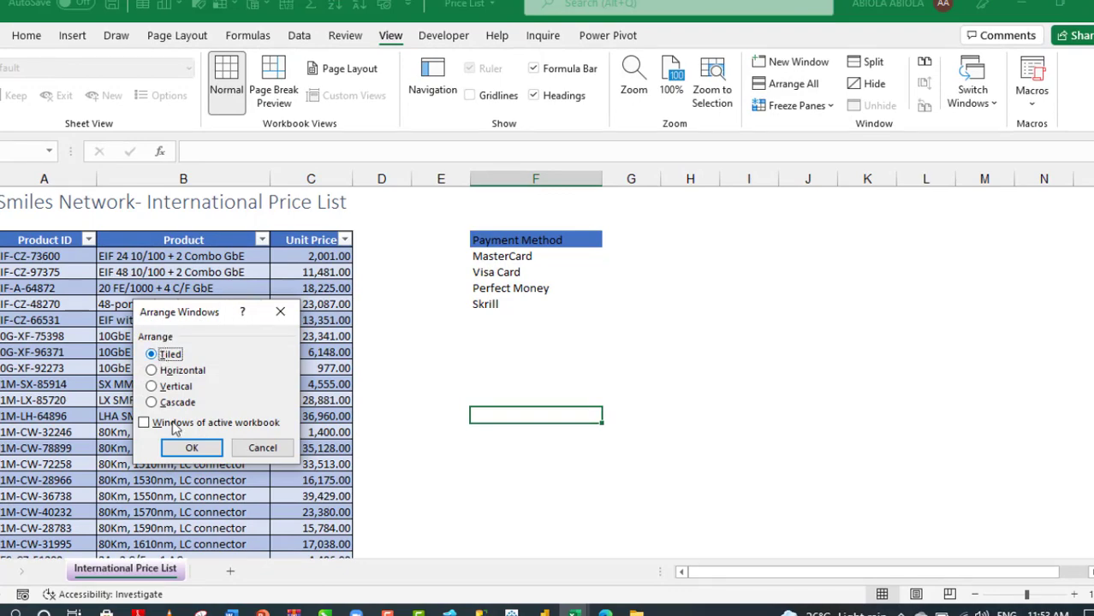
{"action": "left_click", "coordinate": [191, 448]}
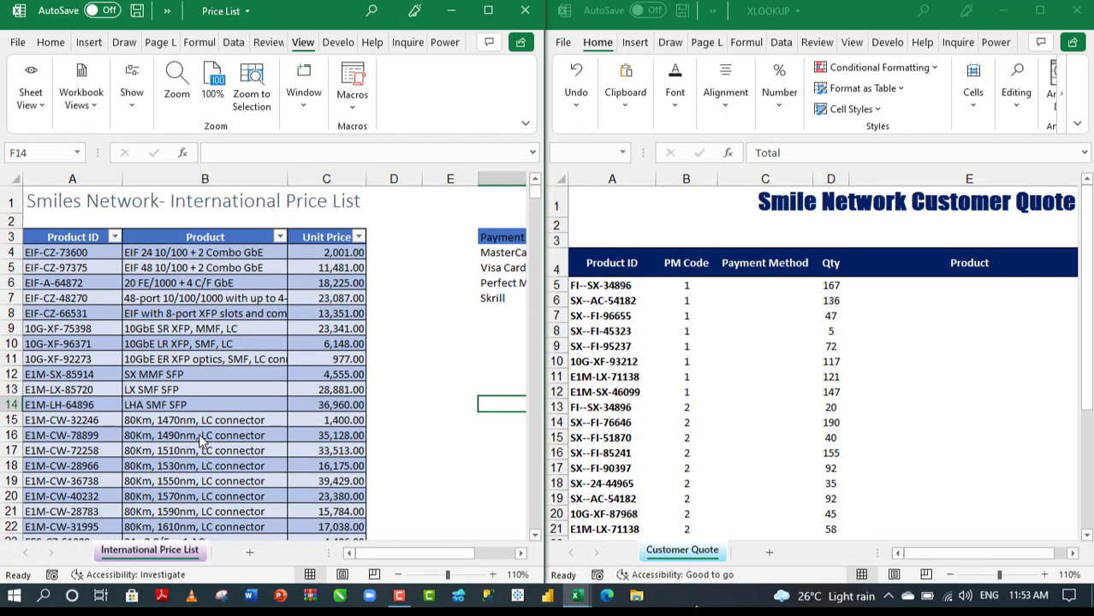
In quote cell C5, begin =CHOOSE( with the row's PM Code as the index
{"action": "left_click", "coordinate": [766, 289]}
{"action": "left_click", "coordinate": [766, 290]}
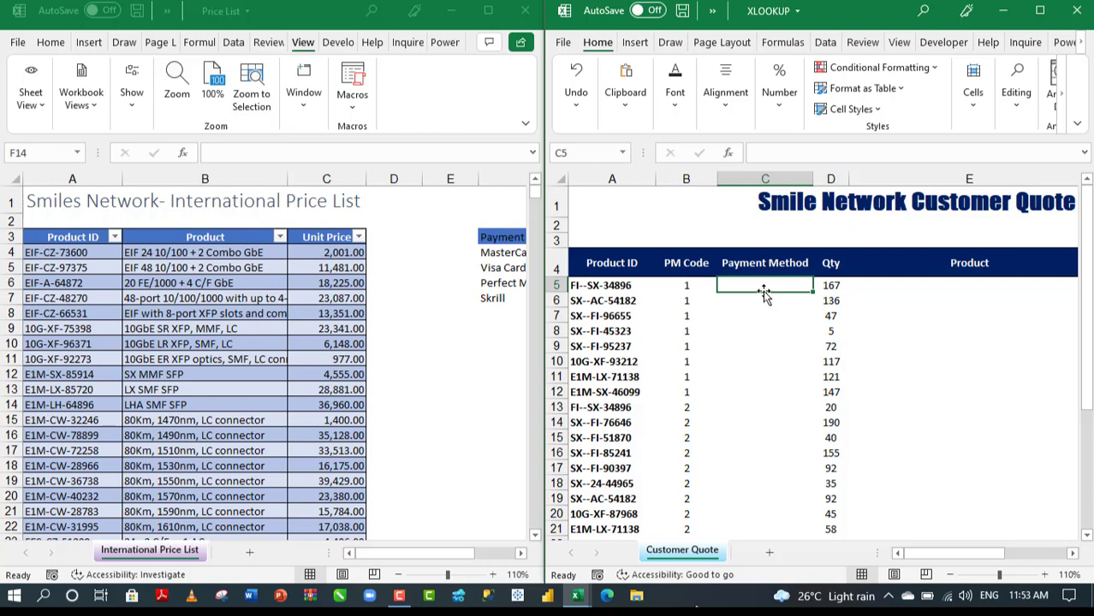
{"action": "type", "text": "=choo"}
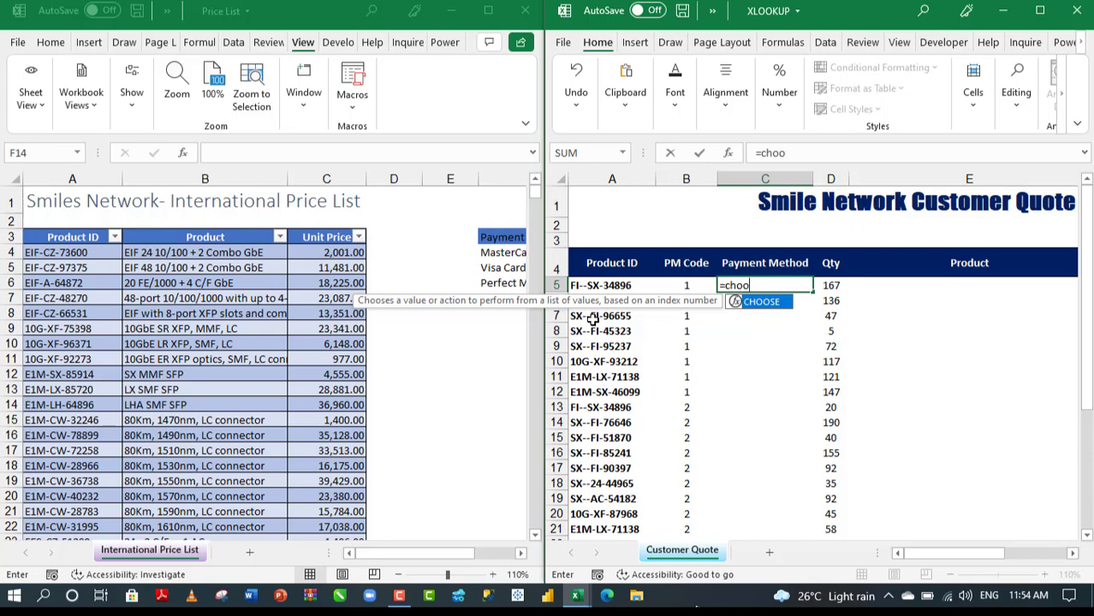
{"action": "key", "text": "Tab"}
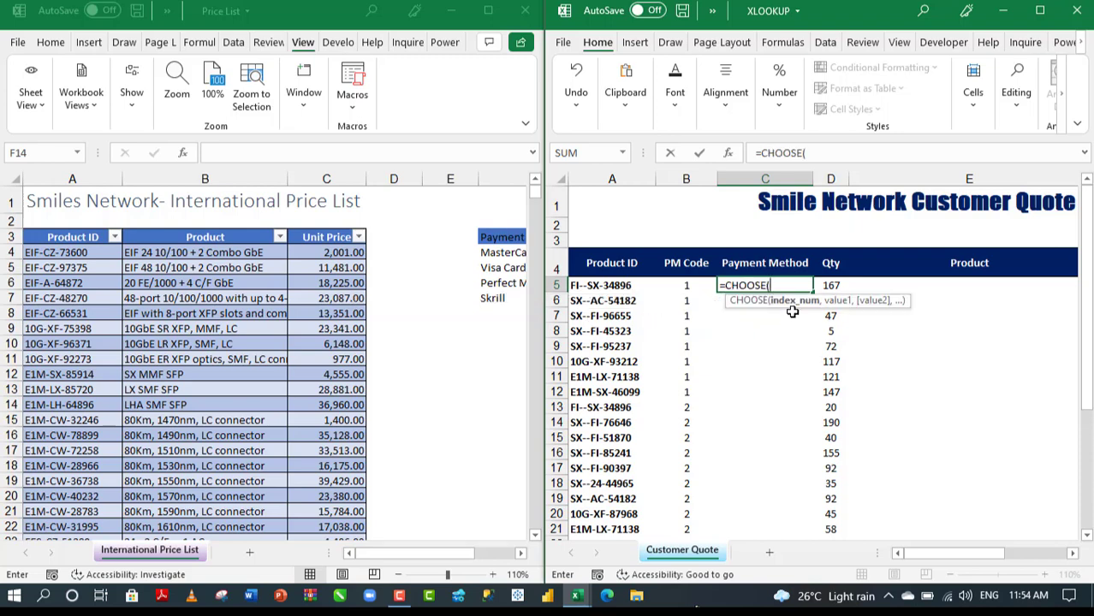
{"action": "left_click", "coordinate": [686, 285]}
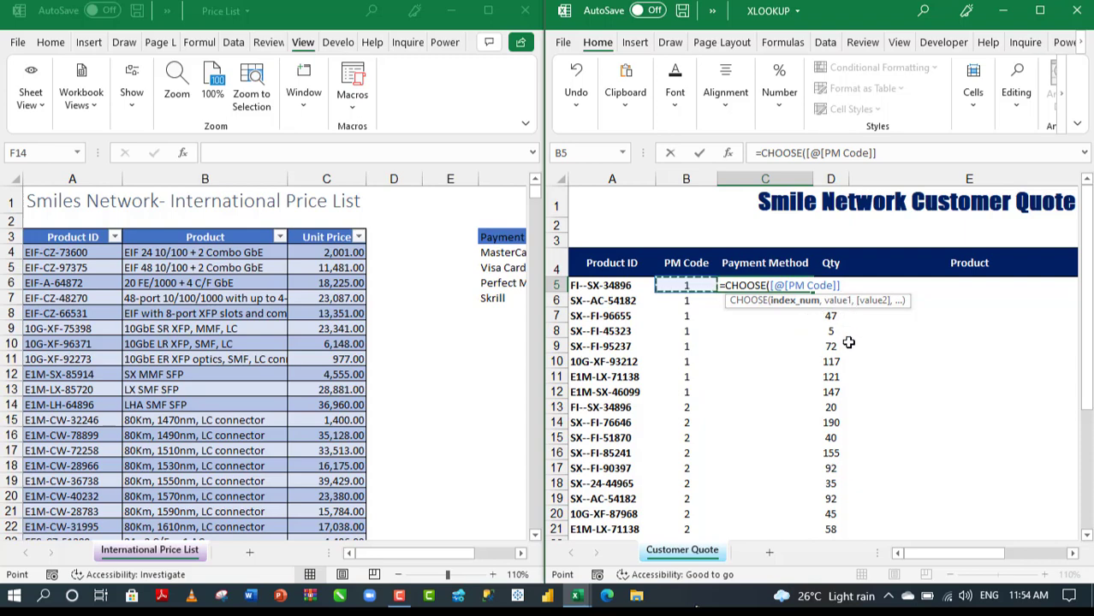
{"action": "type", "text": ","}
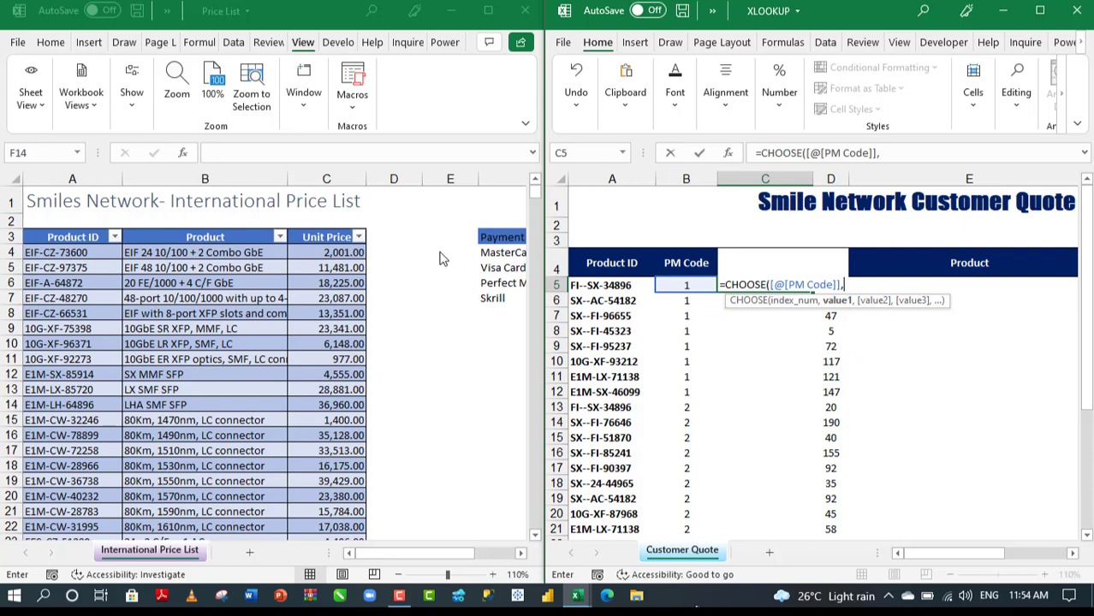
Add Price List cells F4–F7 (MasterCard, Visa Card, Perfect Money, Skrill) as the choices and close the formula
{"action": "left_click", "coordinate": [495, 251]}
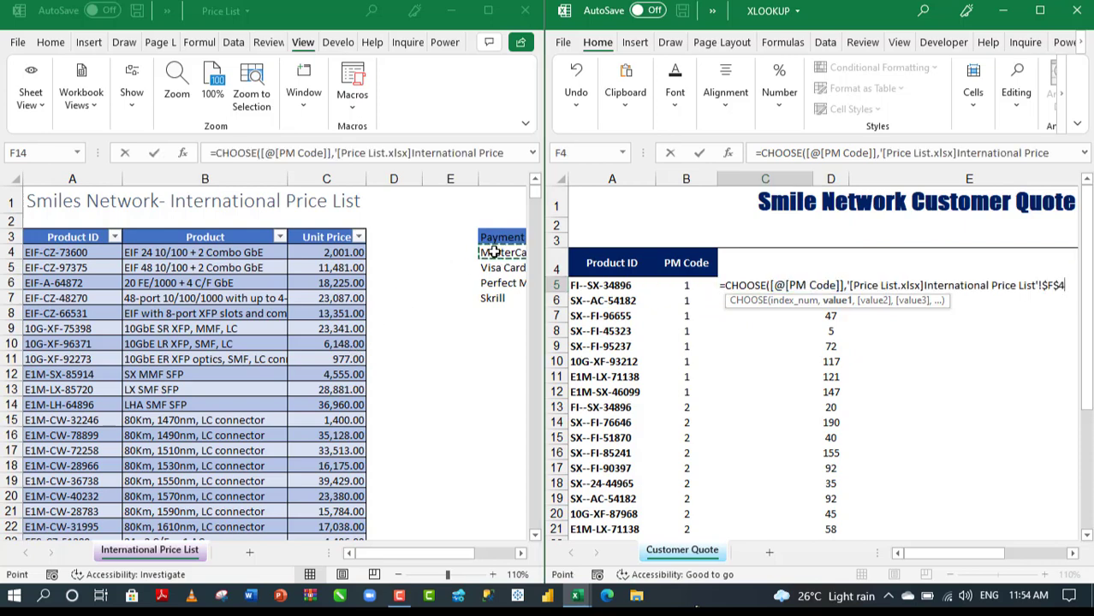
{"action": "left_click", "coordinate": [521, 555]}
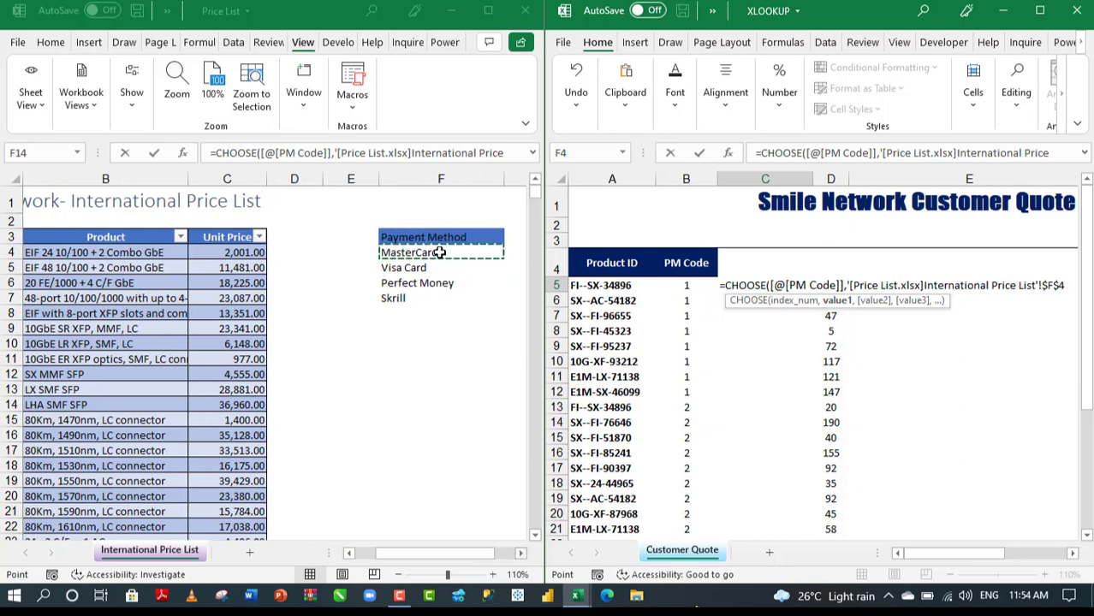
{"action": "type", "text": ","}
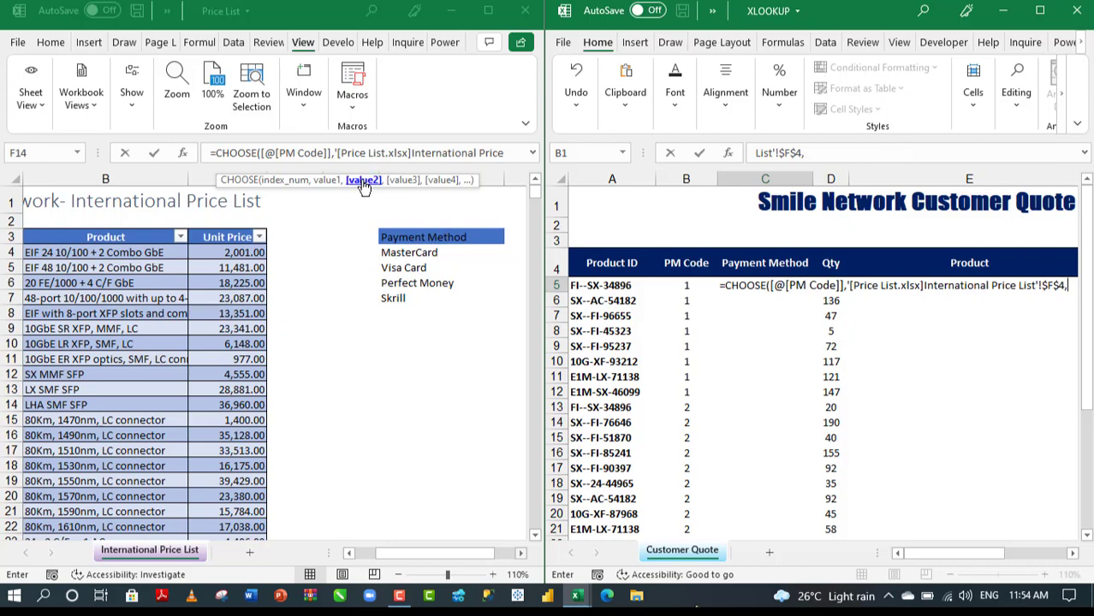
{"action": "left_click", "coordinate": [411, 267]}
{"action": "type", "text": ","}
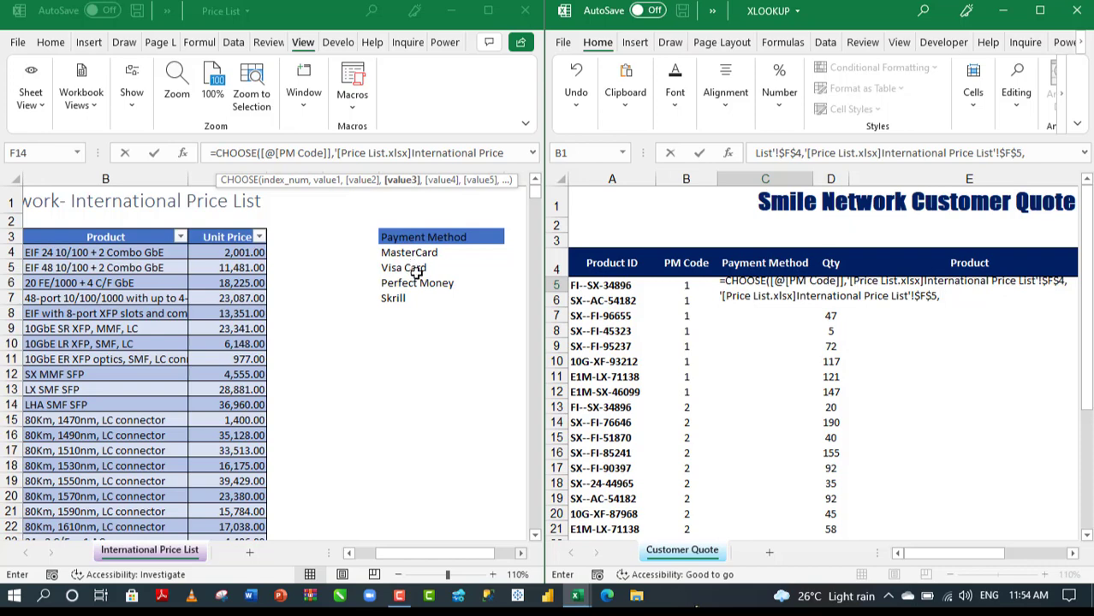
{"action": "left_click", "coordinate": [418, 285]}
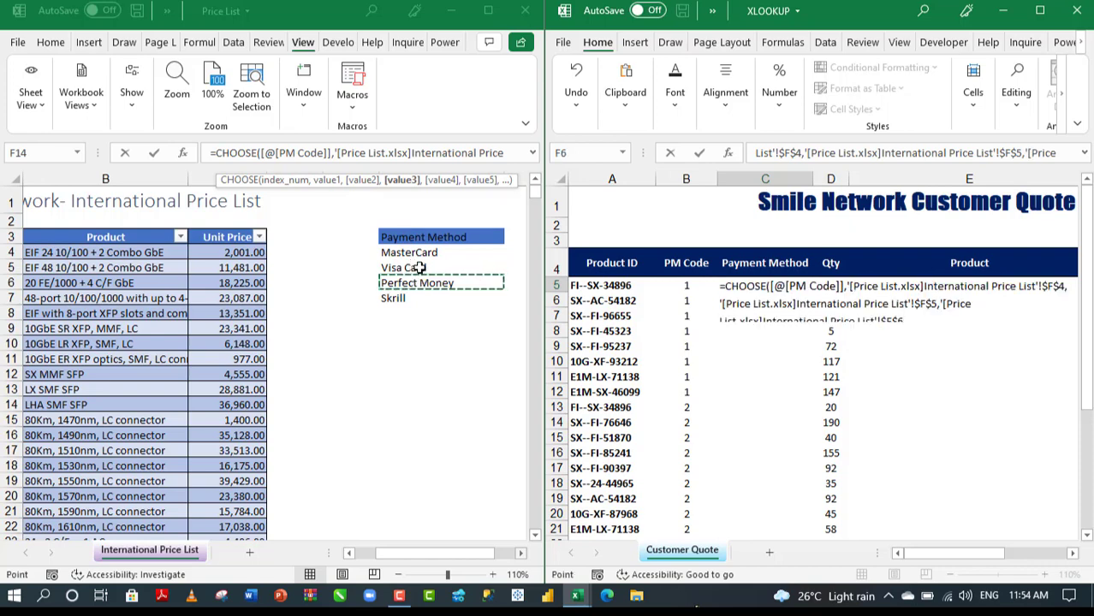
{"action": "type", "text": ","}
{"action": "left_click", "coordinate": [404, 301]}
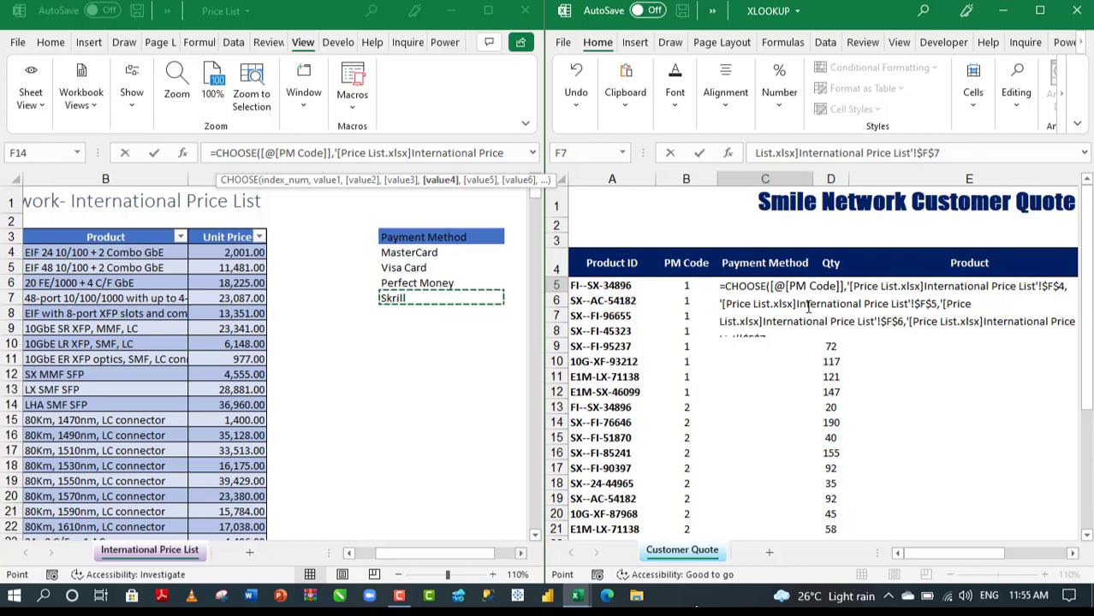
{"action": "type", "text": ")"}
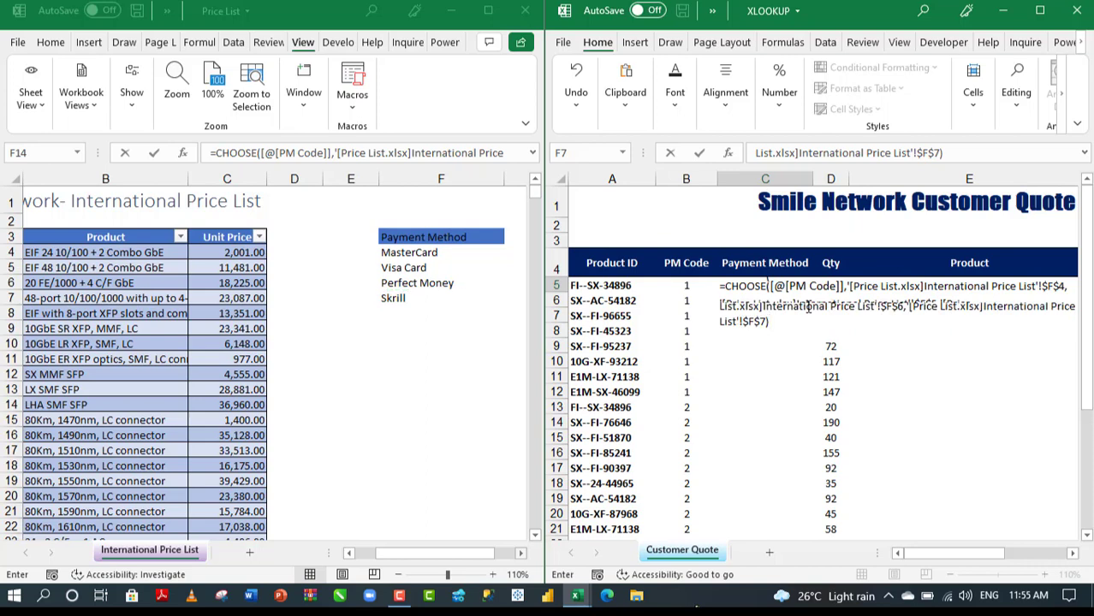
Commit the CHOOSE formula down the column and check the results for PM Codes 1 and 2
{"action": "key", "text": "ctrl+Return"}
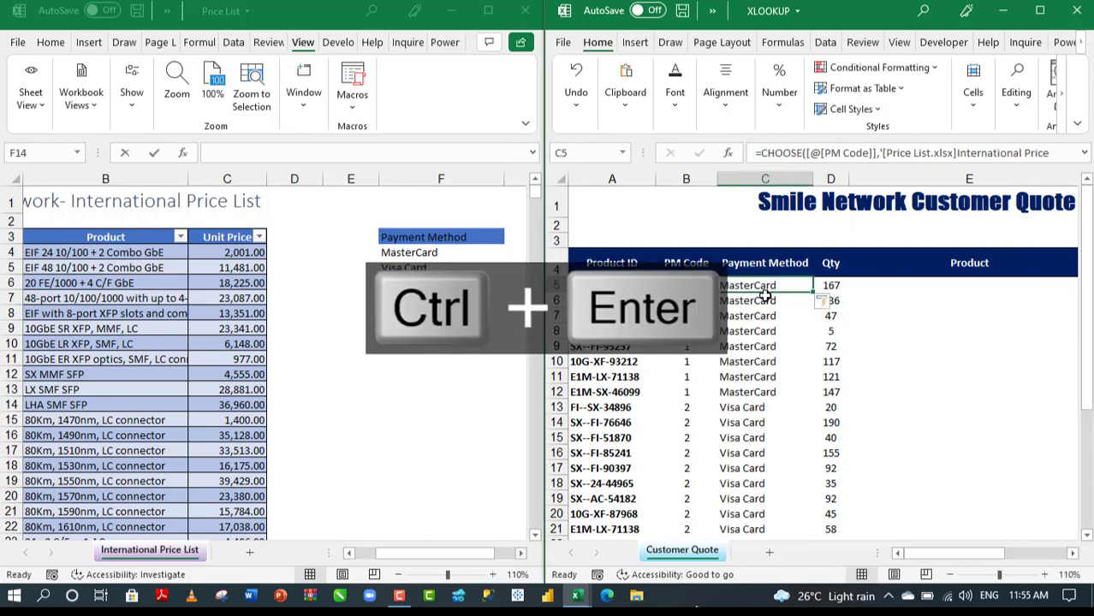
{"action": "left_click_drag", "start_coordinate": [685, 286], "coordinate": [691, 378]}
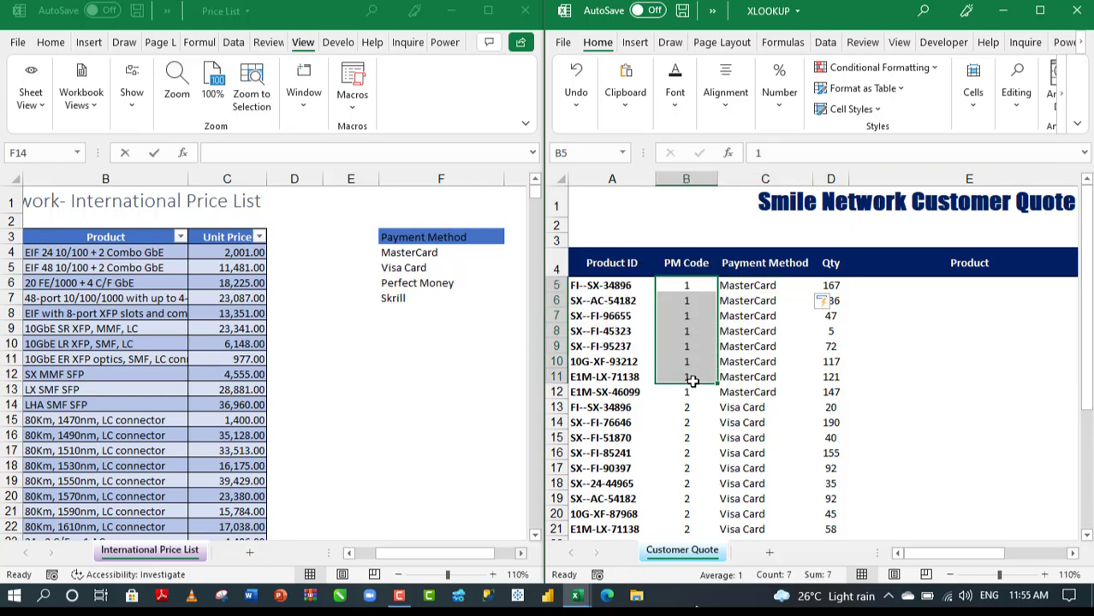
{"action": "left_click", "coordinate": [761, 285]}
{"action": "left_click_drag", "start_coordinate": [769, 326], "coordinate": [695, 490]}
{"action": "left_click", "coordinate": [685, 410]}
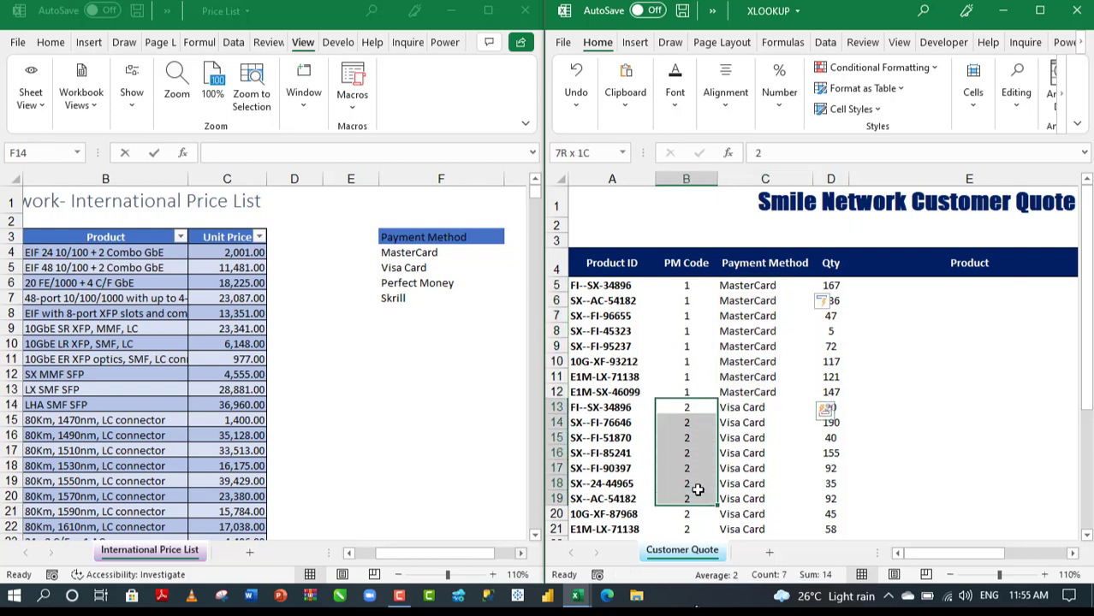
{"action": "left_click", "coordinate": [757, 420]}
{"action": "key", "text": "Down"}
{"action": "key", "text": "Down"}
{"action": "key", "text": "Down"}
{"action": "key", "text": "Down"}
{"action": "key", "text": "Down"}
{"action": "key", "text": "Down"}
{"action": "key", "text": "Down"}
{"action": "key", "text": "Down"}
{"action": "key", "text": "Down"}
{"action": "key", "text": "Down"}
{"action": "key", "text": "Down"}
{"action": "key", "text": "Down"}
{"action": "key", "text": "Down"}
{"action": "key", "text": "Down"}
{"action": "key", "text": "Down"}
{"action": "key", "text": "Down"}
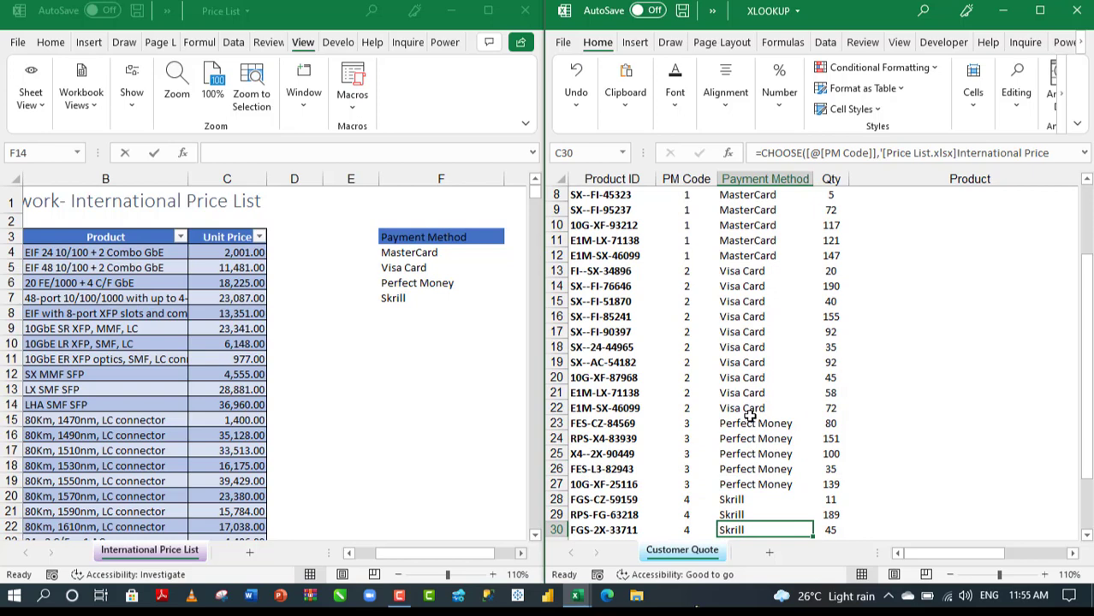
Return to the top of the table and move to the first Product cell, E5
{"action": "key", "text": "ctrl+Up"}
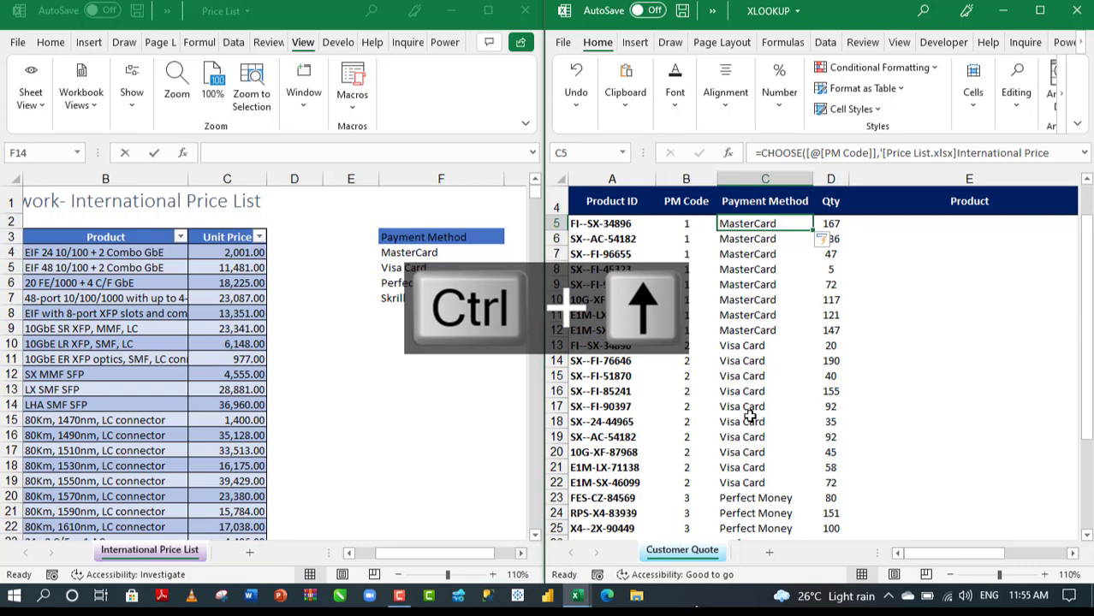
{"action": "key", "text": "Right"}
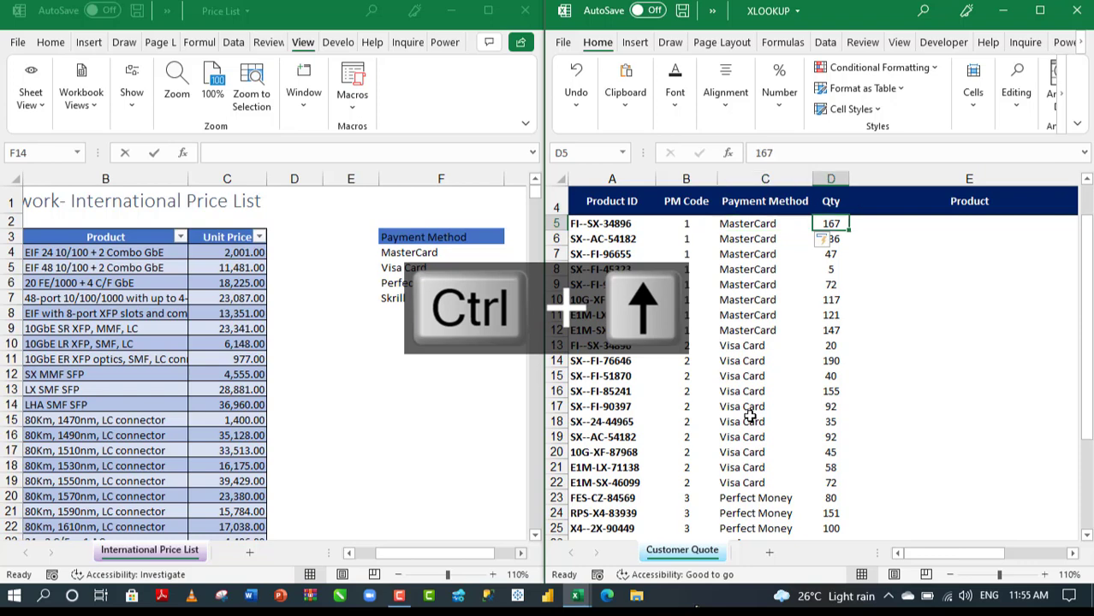
{"action": "key", "text": "Right"}
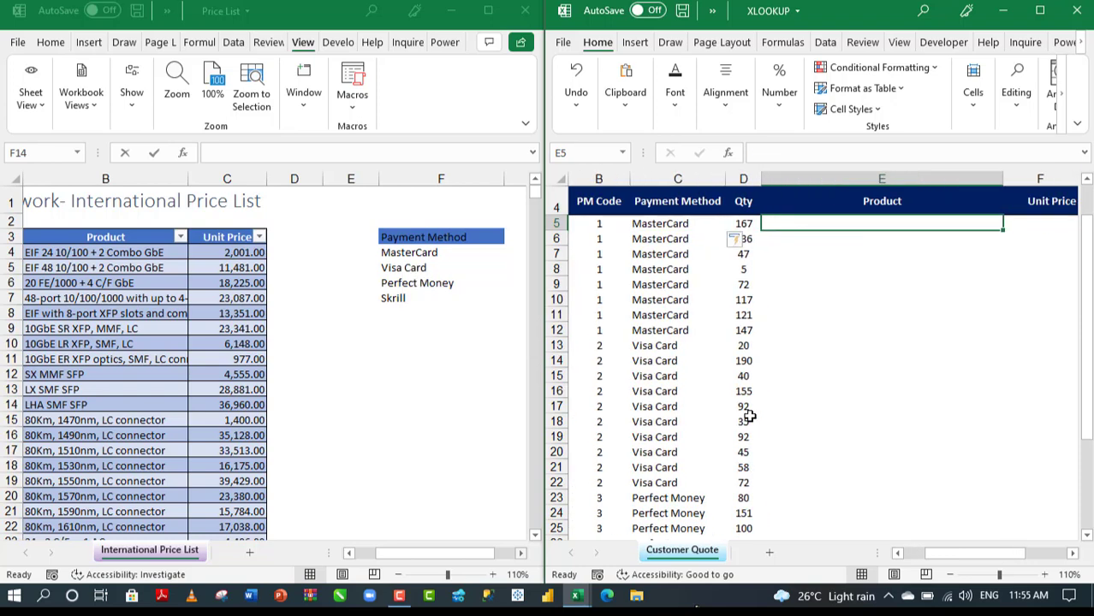
Start an XLOOKUP in E5 using the row's Product ID as the lookup value
{"action": "type", "text": "=xl"}
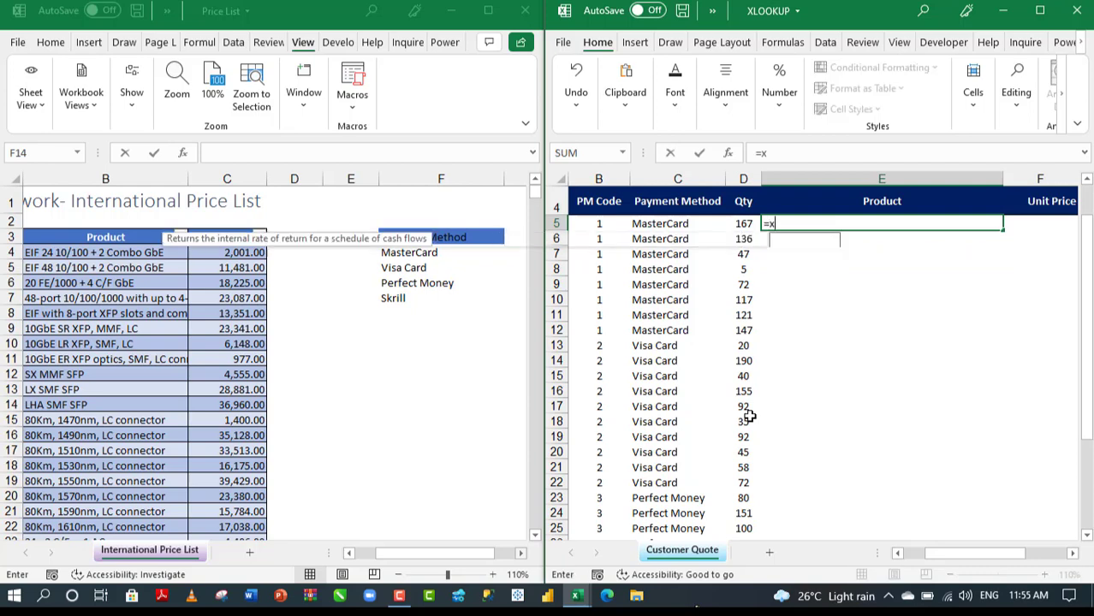
{"action": "key", "text": "Tab"}
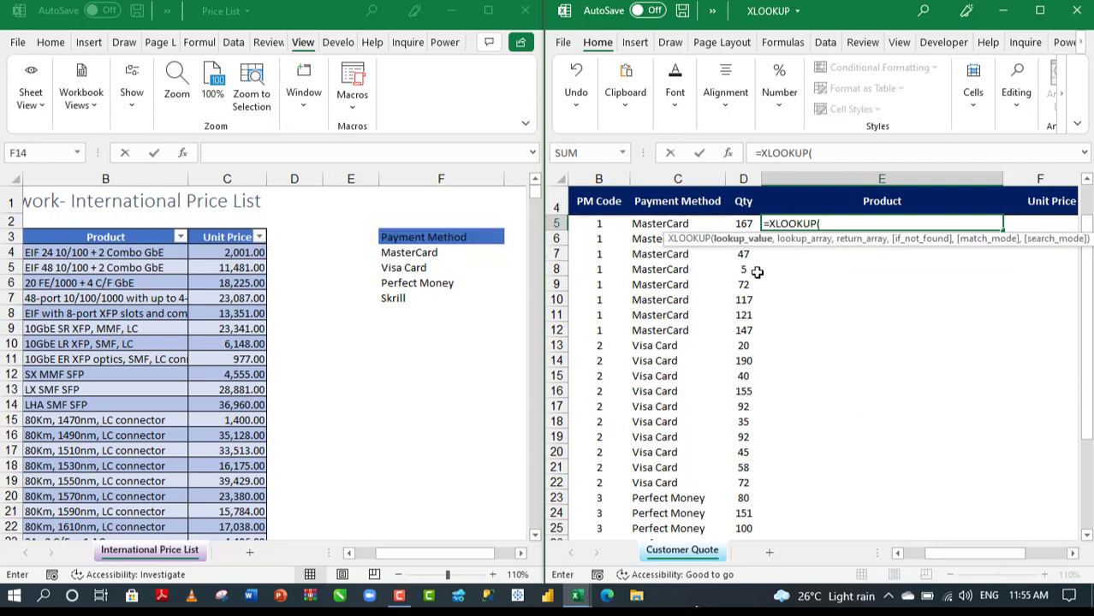
{"action": "left_click_drag", "start_coordinate": [954, 553], "coordinate": [907, 553]}
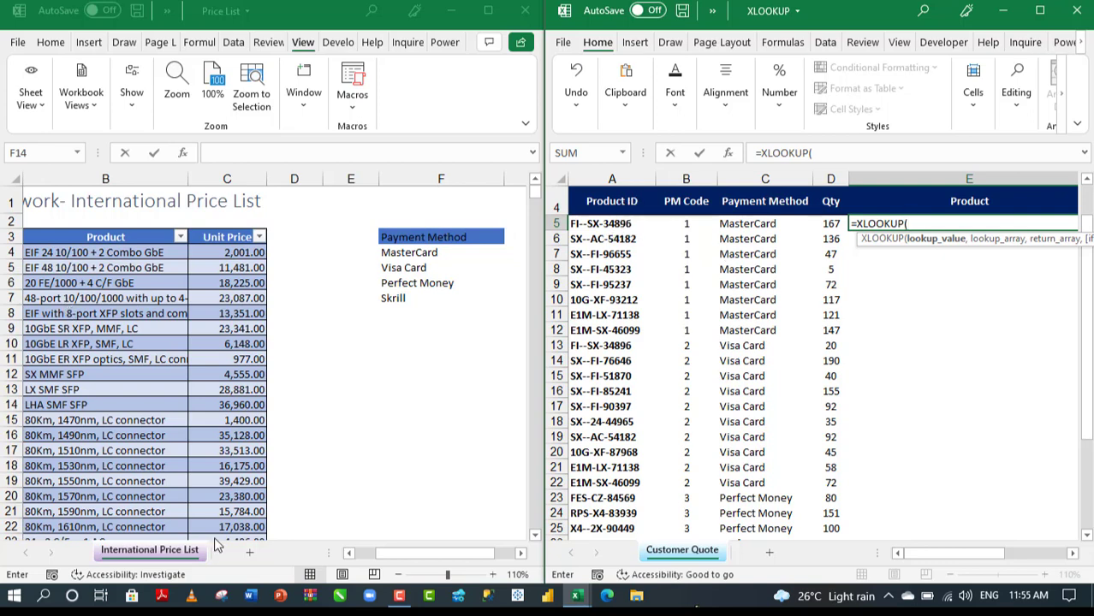
{"action": "left_click", "coordinate": [350, 555]}
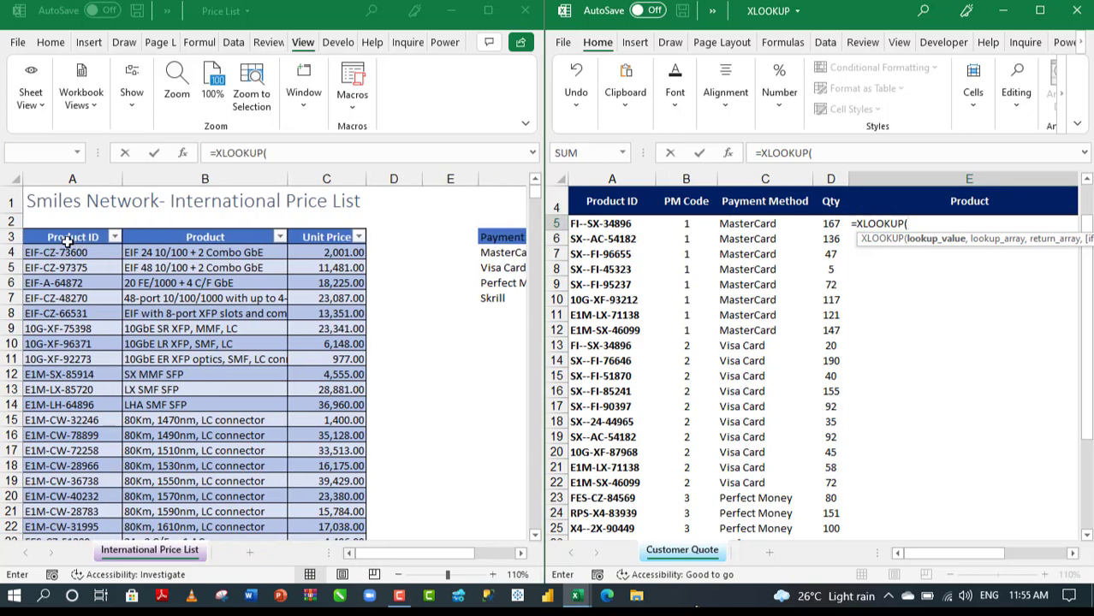
{"action": "left_click", "coordinate": [618, 221]}
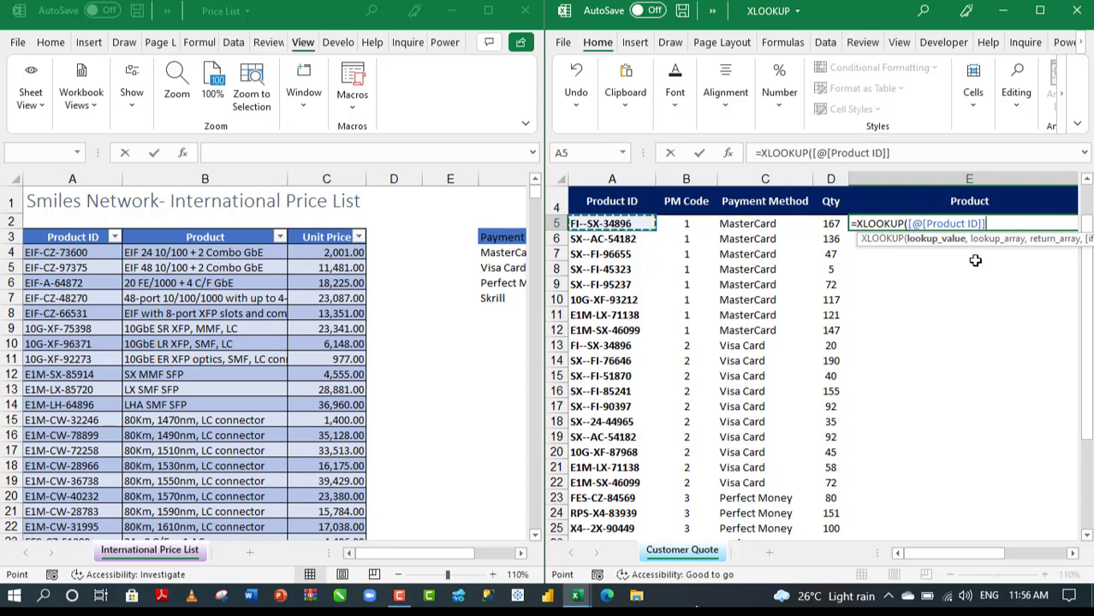
{"action": "type", "text": ","}
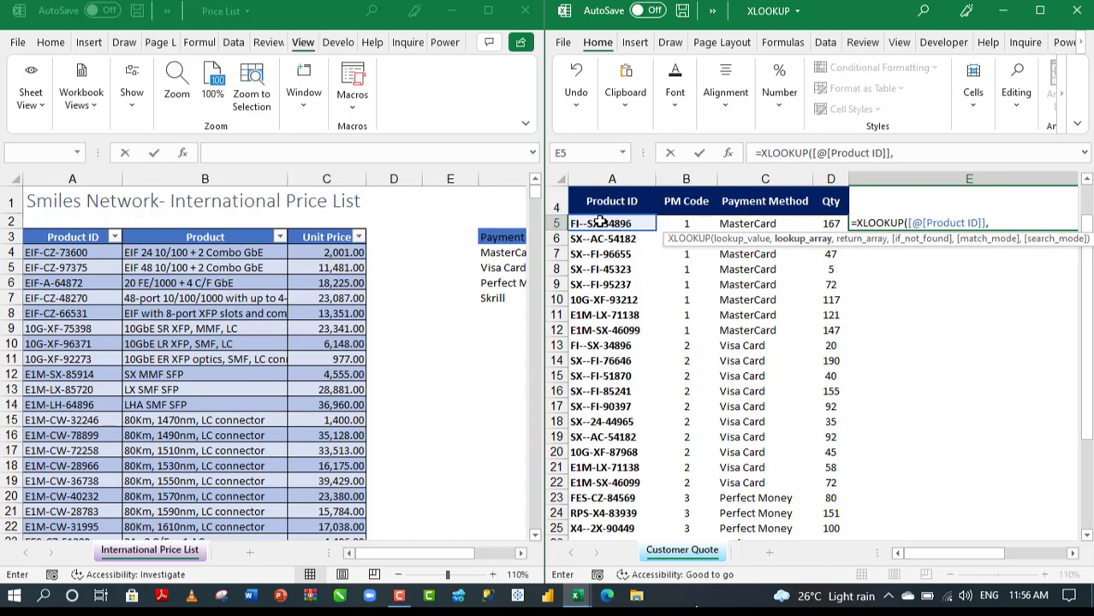
Use the Price List's Product ID and Product columns as lookup and result ranges, filling all rows
{"action": "left_click", "coordinate": [60, 248]}
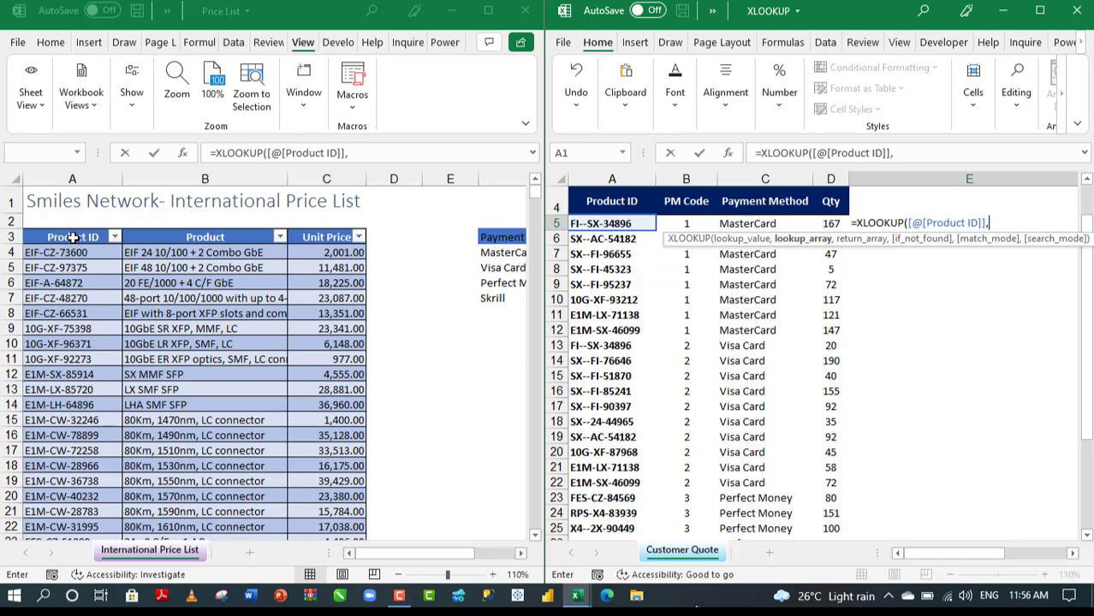
{"action": "left_click", "coordinate": [71, 227]}
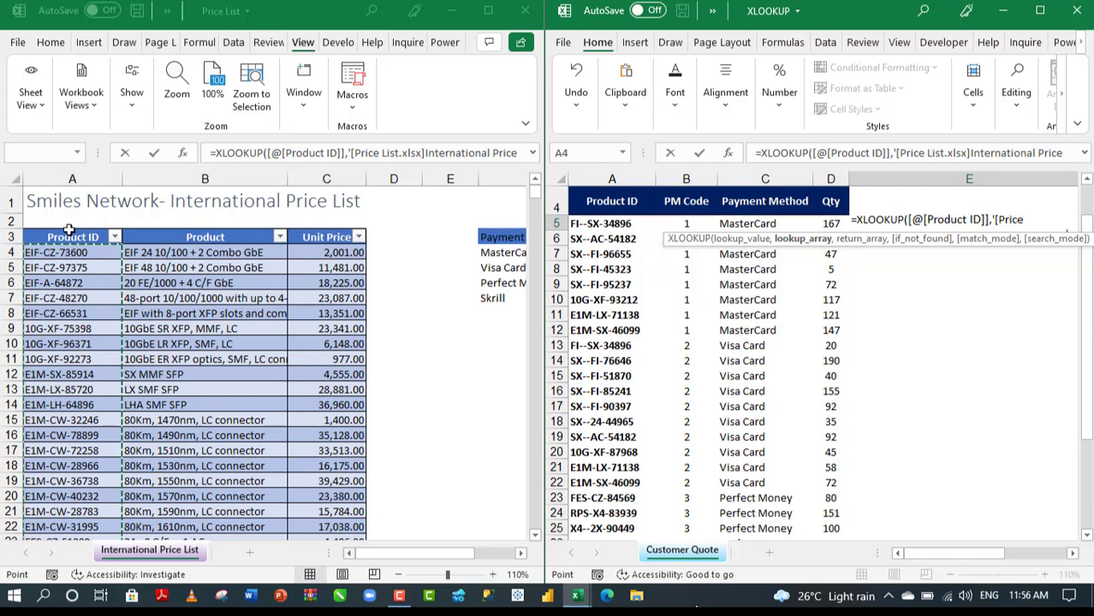
{"action": "type", "text": ","}
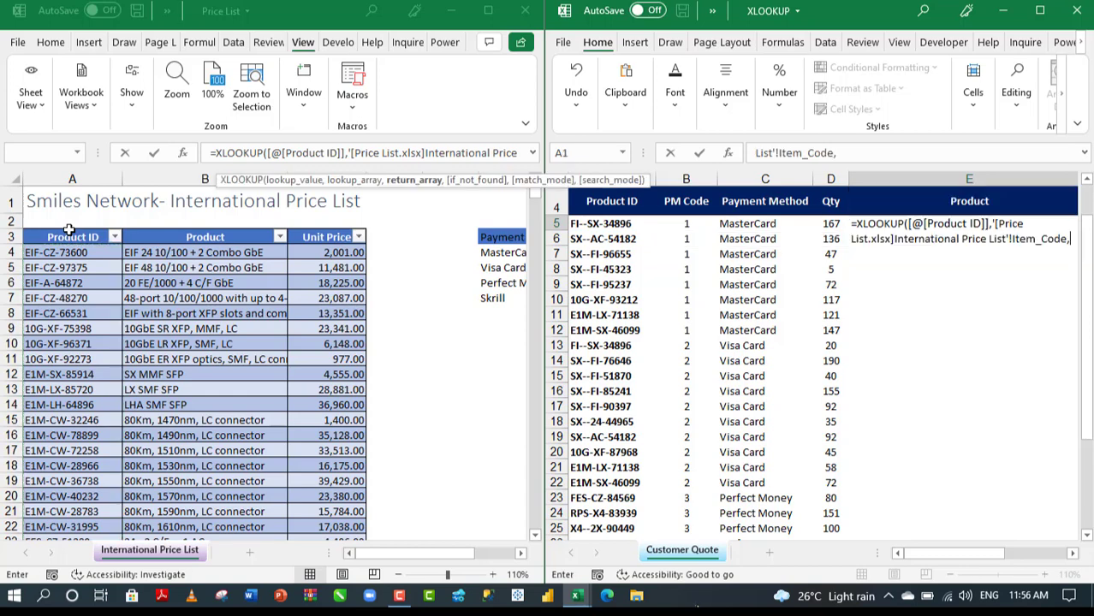
{"action": "left_click", "coordinate": [199, 228]}
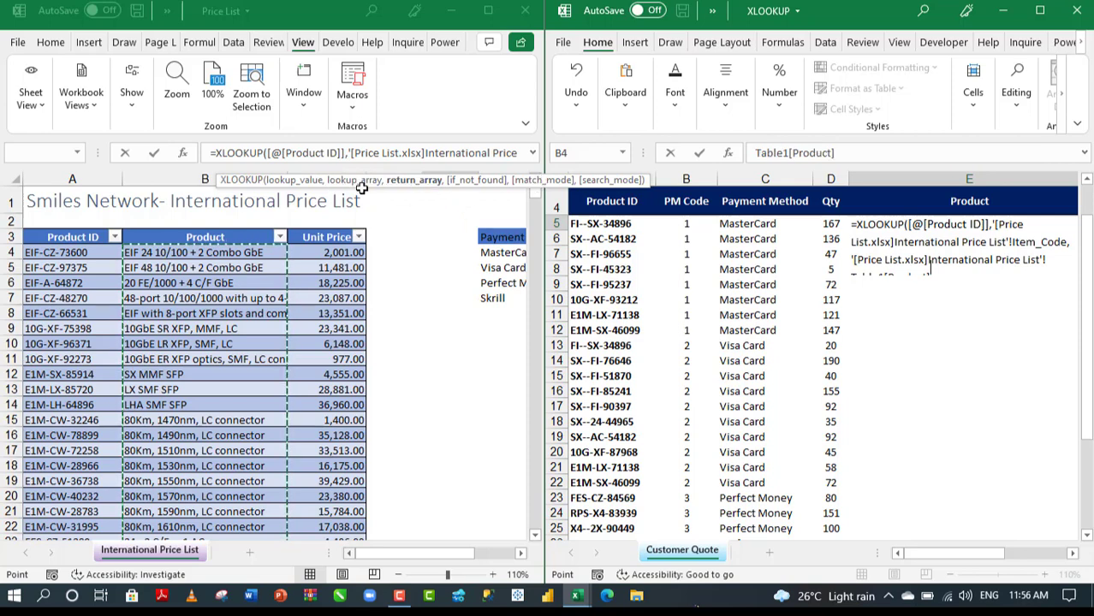
{"action": "type", "text": ")"}
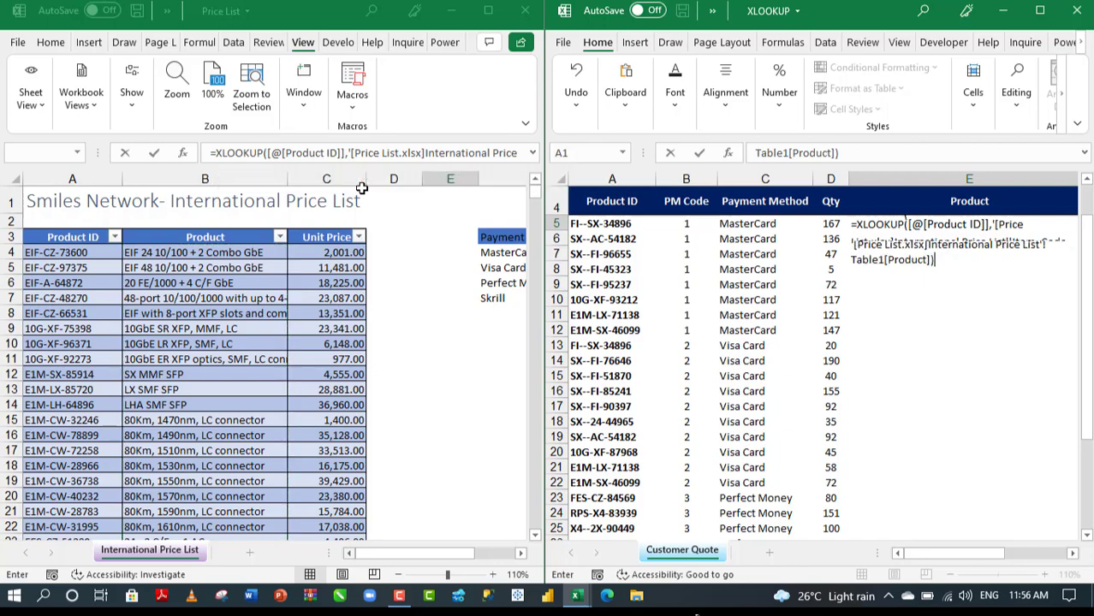
{"action": "key", "text": "ctrl+Return"}
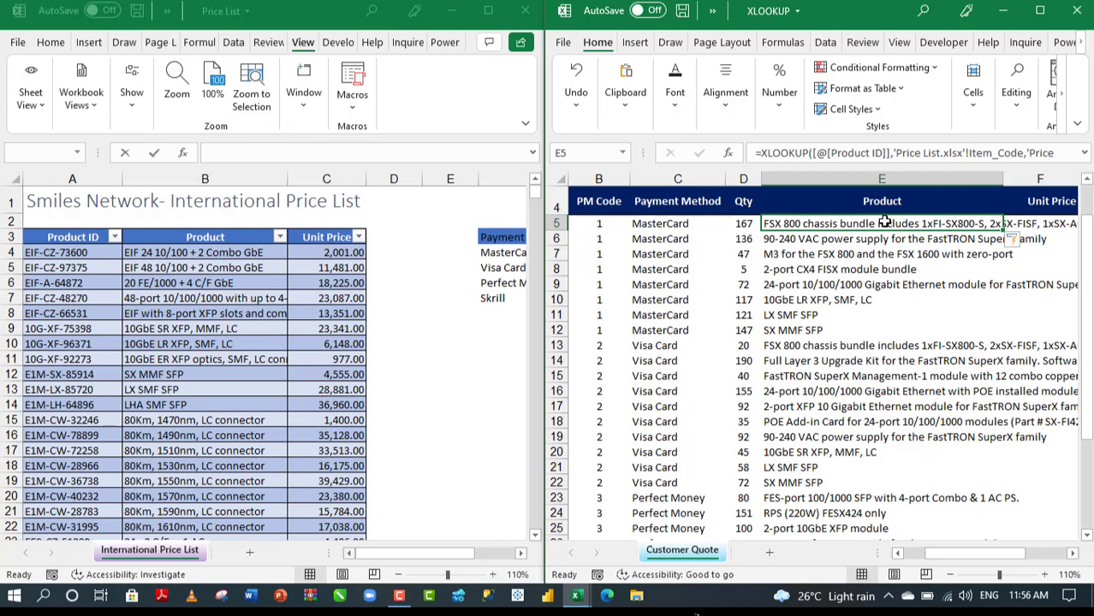
Review the Product XLOOKUP formula in E5 without changing it
{"action": "key", "text": "Right"}
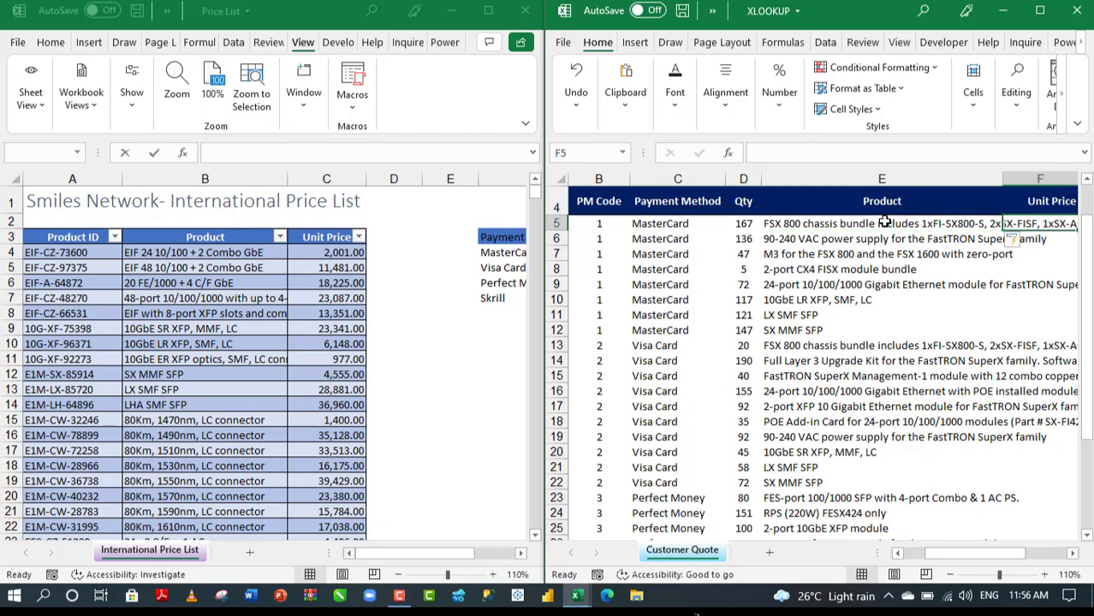
{"action": "left_click", "coordinate": [884, 222]}
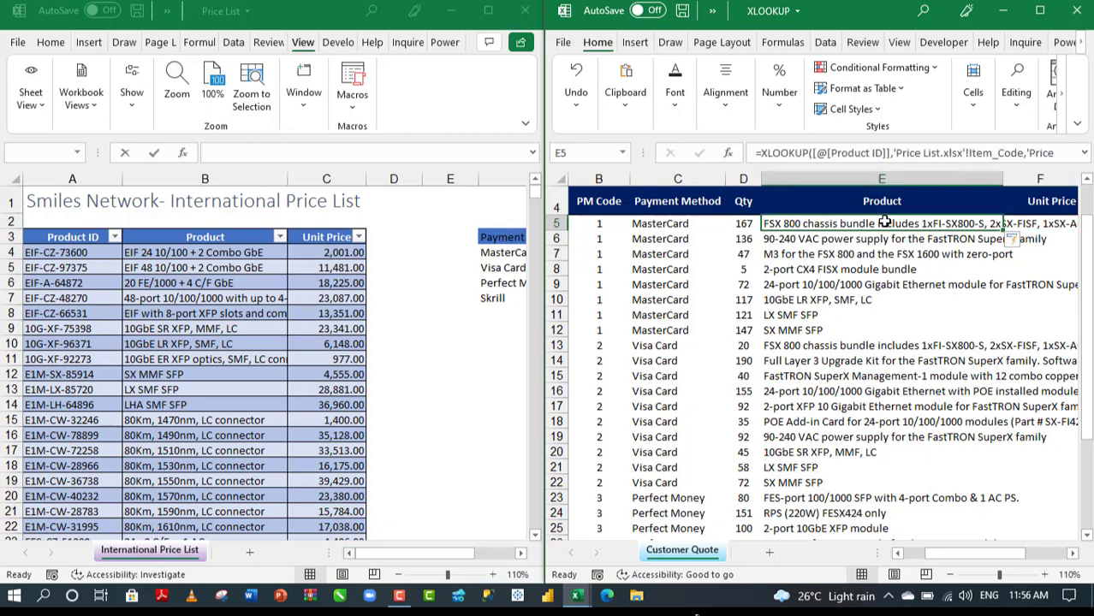
{"action": "left_click", "coordinate": [842, 154]}
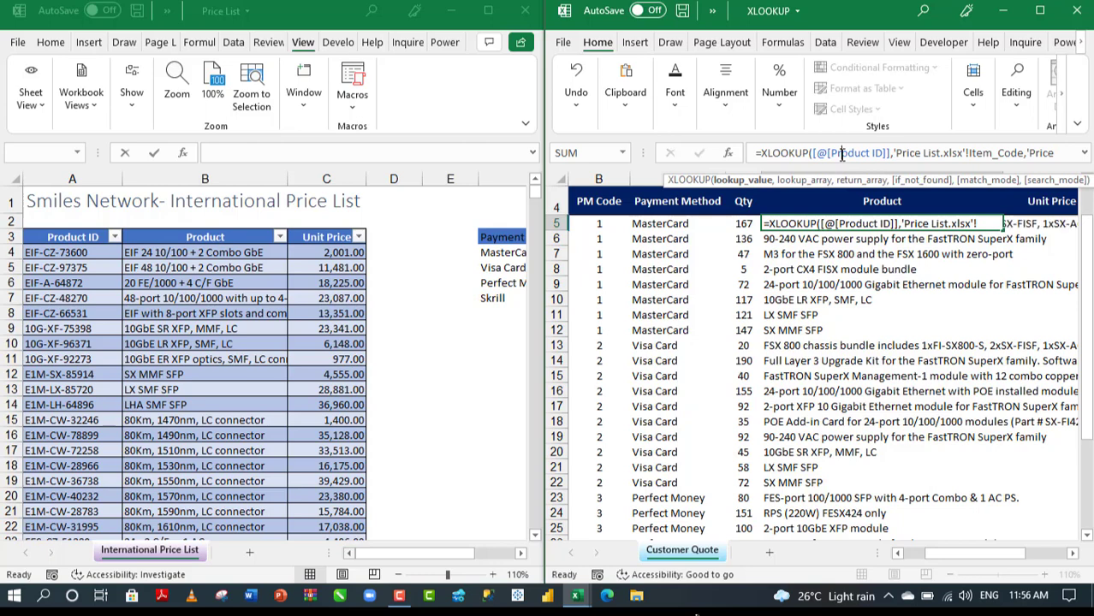
{"action": "key", "text": "Escape"}
Start an XLOOKUP in F5 using the row's Product ID as the lookup value
{"action": "left_click", "coordinate": [1040, 223]}
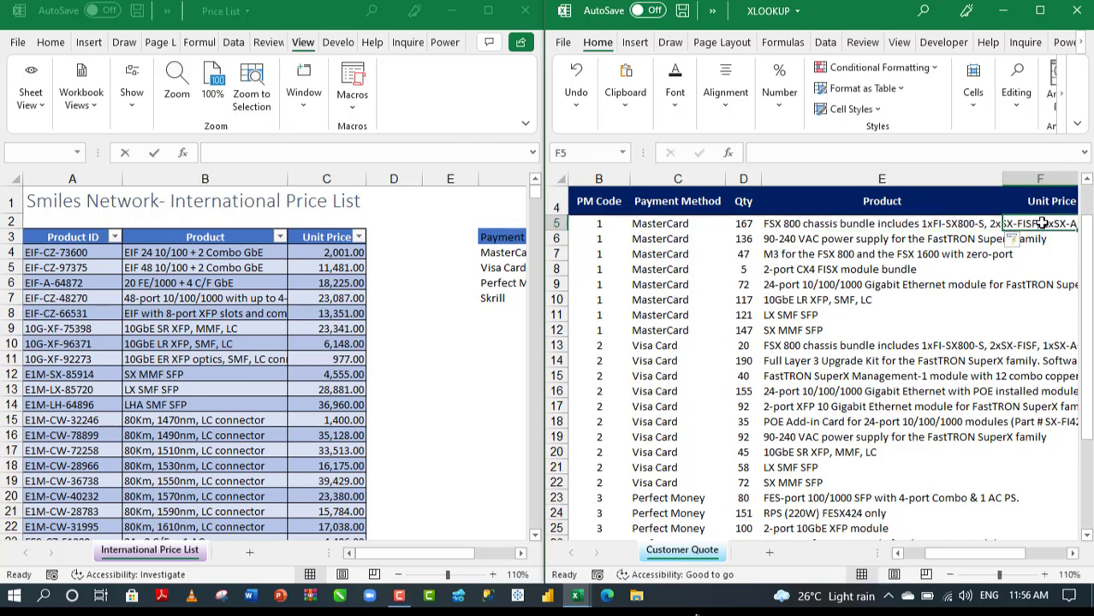
{"action": "type", "text": "=xlo"}
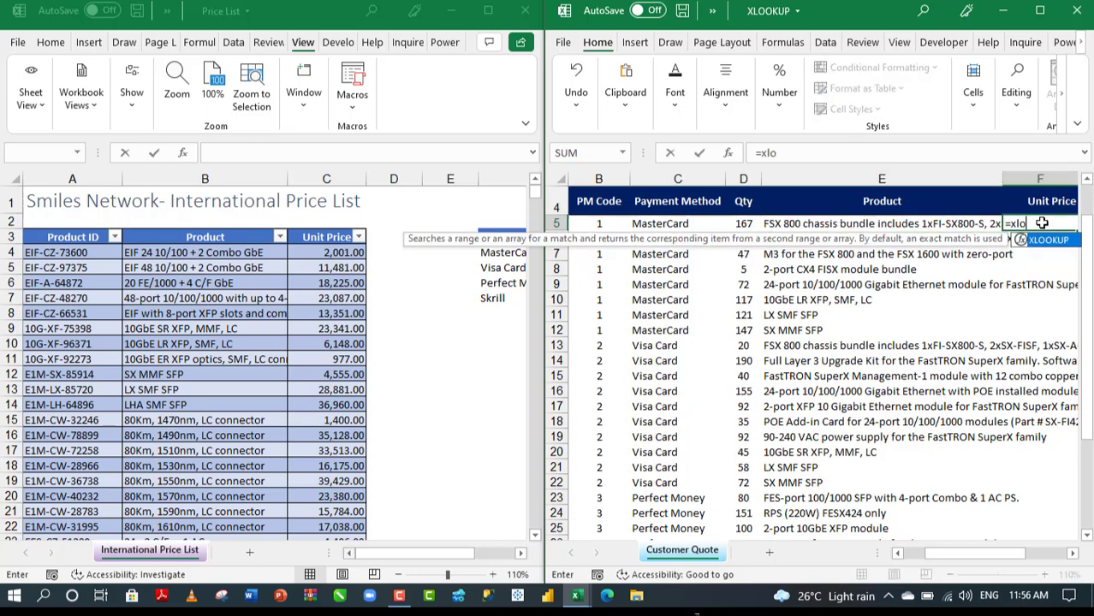
{"action": "key", "text": "Tab"}
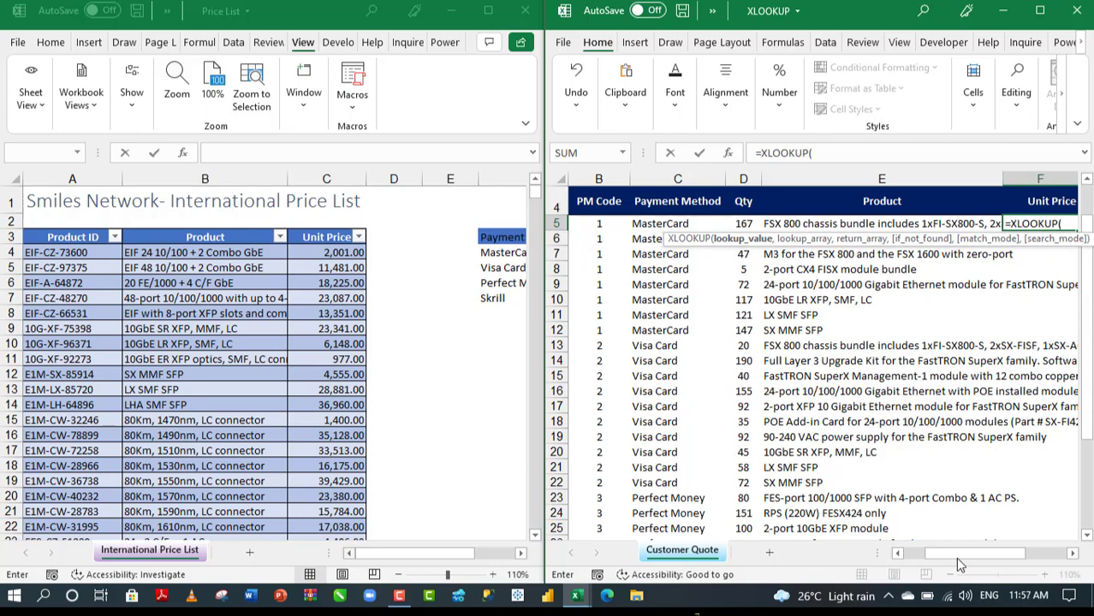
{"action": "left_click_drag", "start_coordinate": [959, 558], "coordinate": [935, 557]}
{"action": "left_click", "coordinate": [593, 227]}
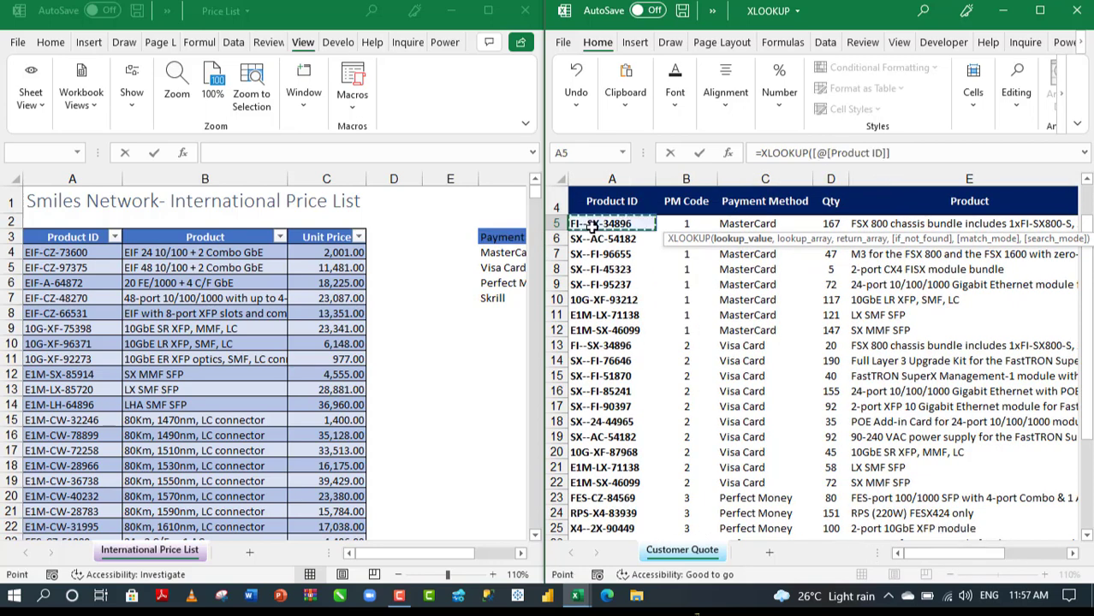
{"action": "type", "text": ","}
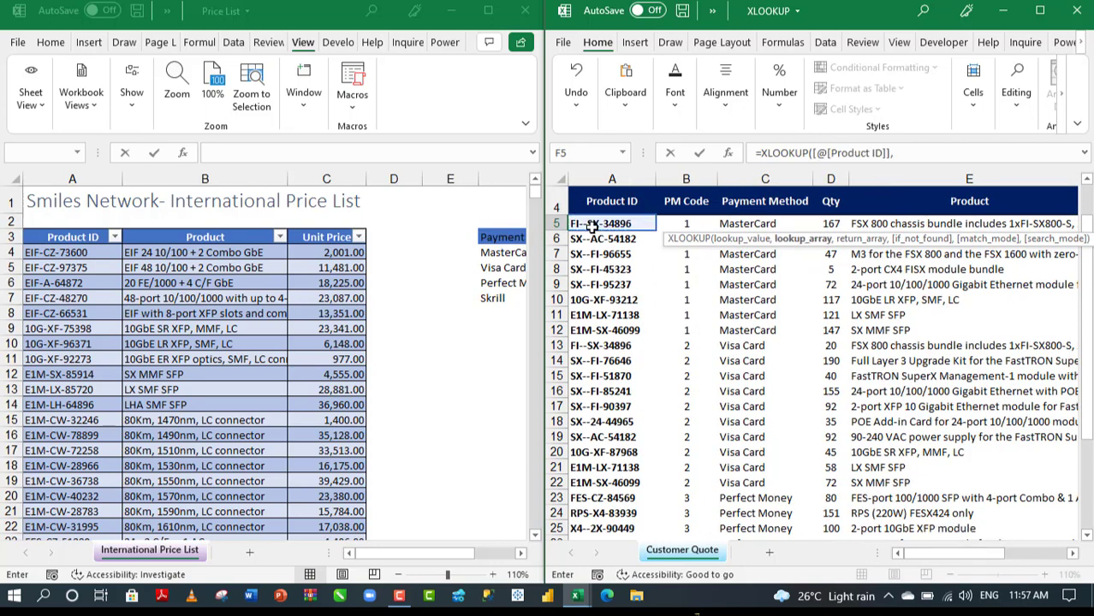
Use the Price List's Product ID and Unit Price columns as lookup and result ranges, filling all rows
{"action": "left_click", "coordinate": [63, 238]}
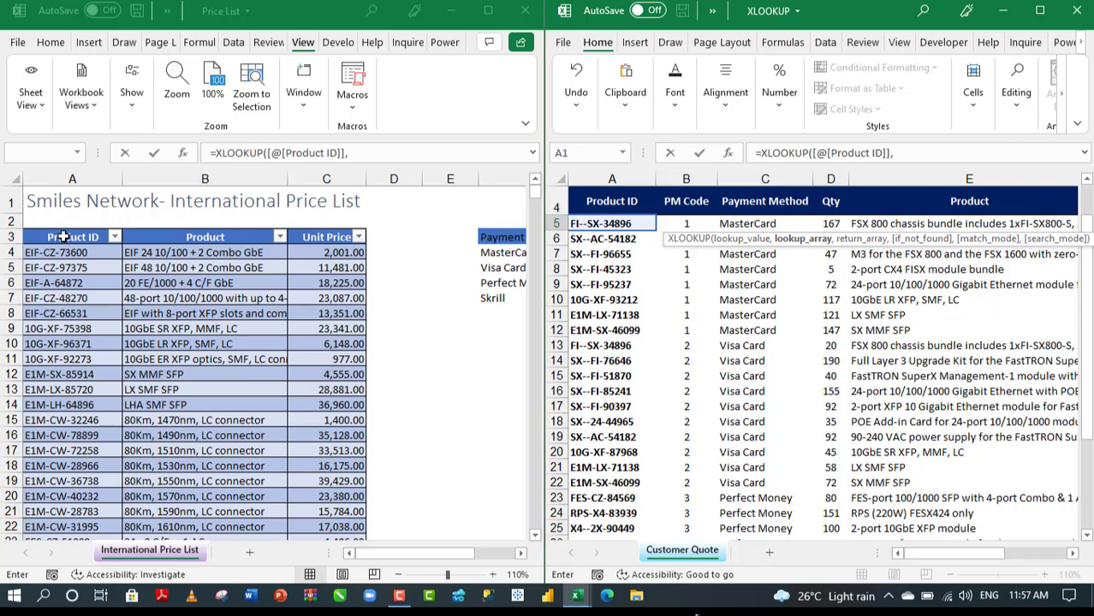
{"action": "left_click", "coordinate": [62, 227]}
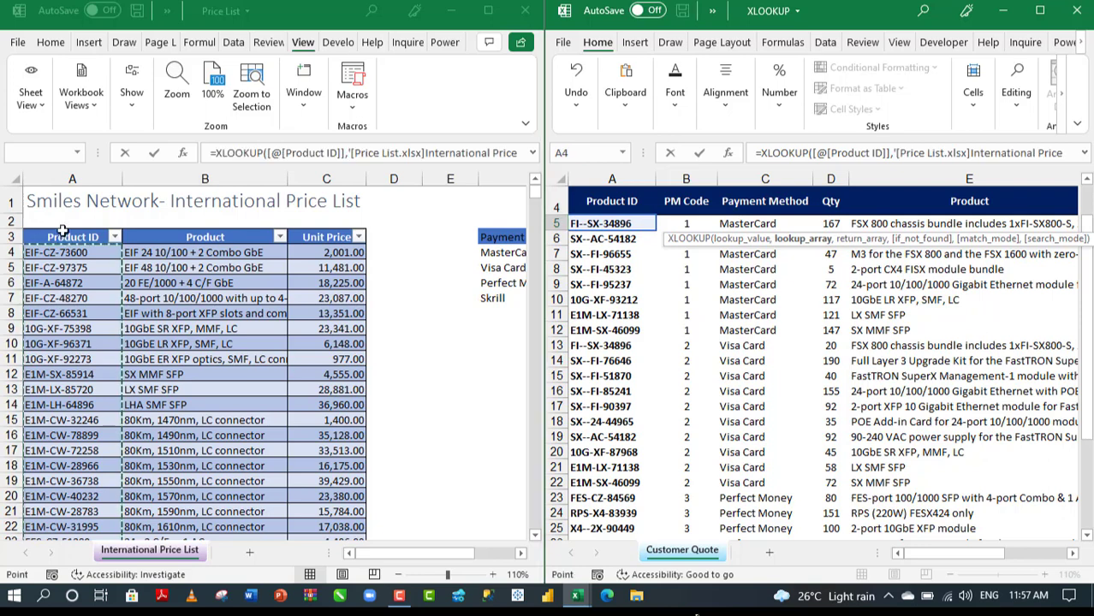
{"action": "type", "text": ","}
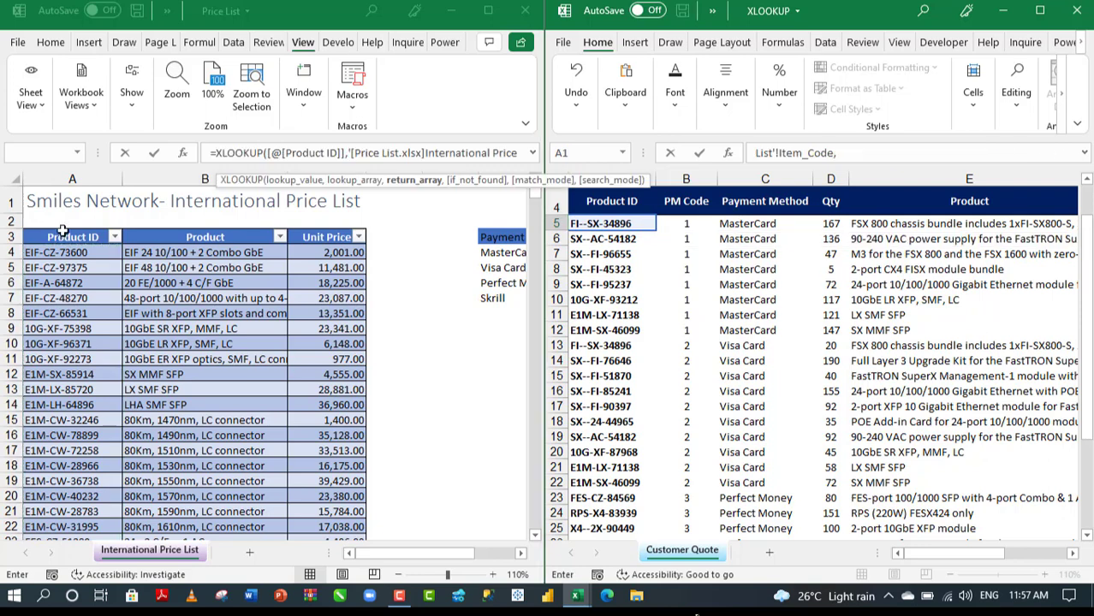
{"action": "left_click", "coordinate": [332, 225]}
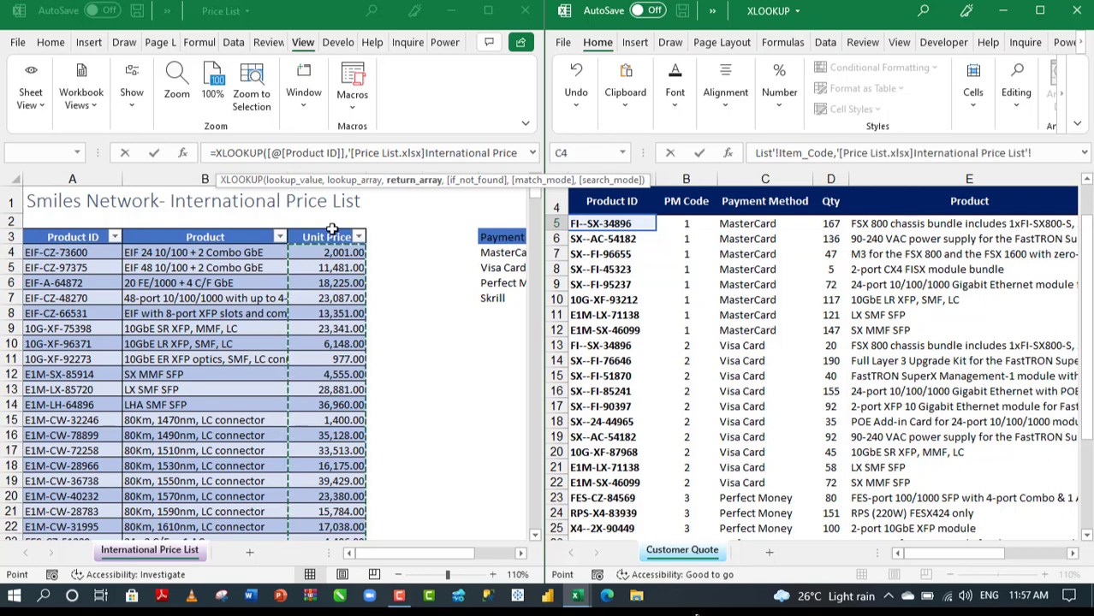
{"action": "type", "text": ")"}
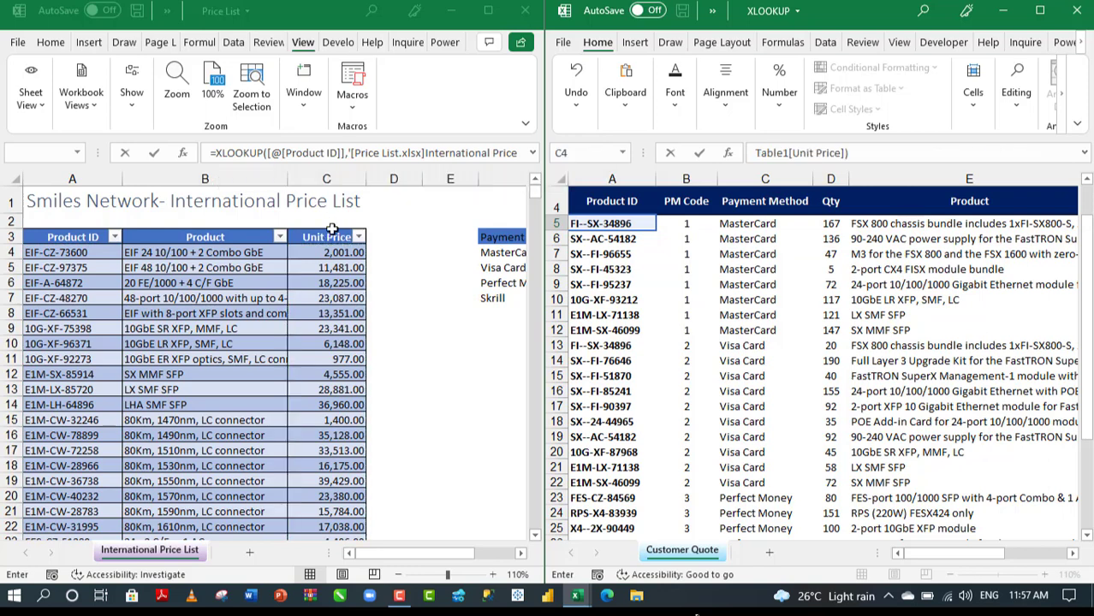
{"action": "key", "text": "ctrl+Return"}
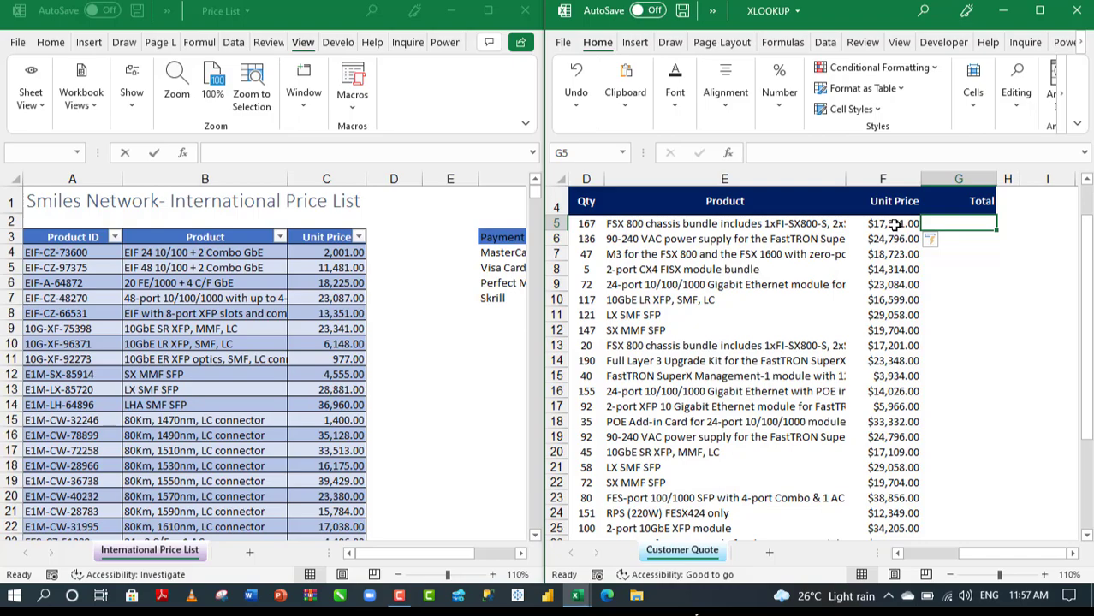
{"action": "left_click", "coordinate": [1038, 10]}
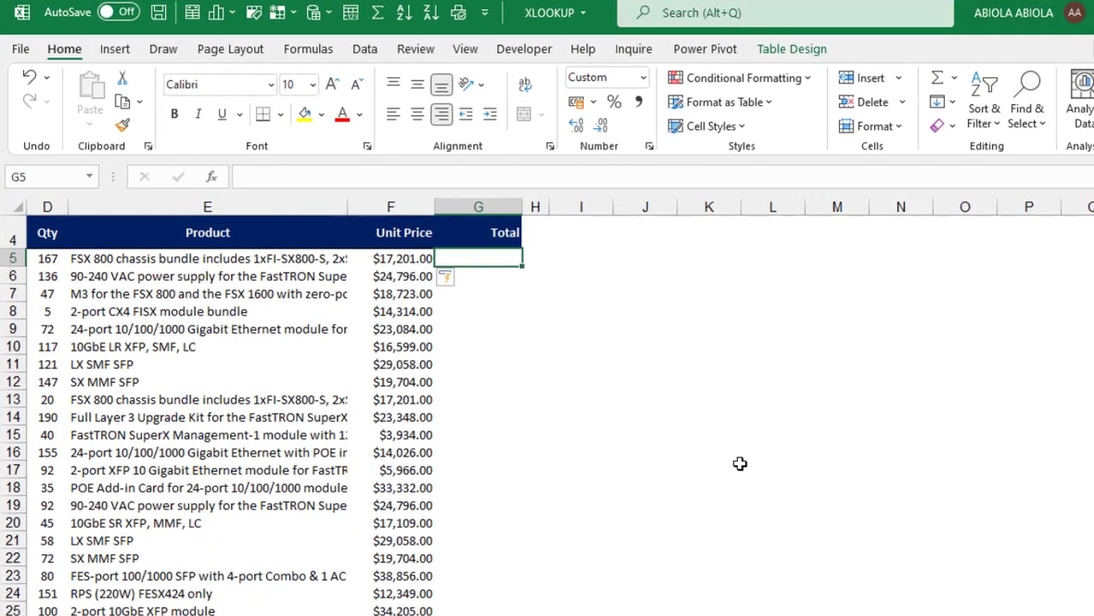
{"action": "scroll", "coordinate": [548, 411], "scroll_direction": "left", "scroll_amount": 3}
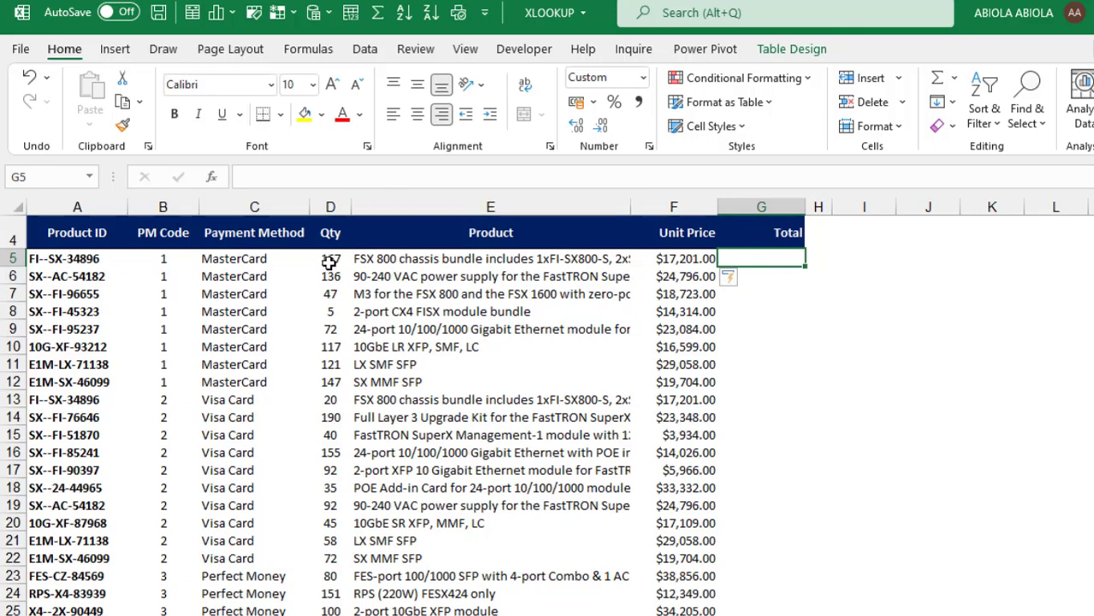
{"action": "type", "text": "="}
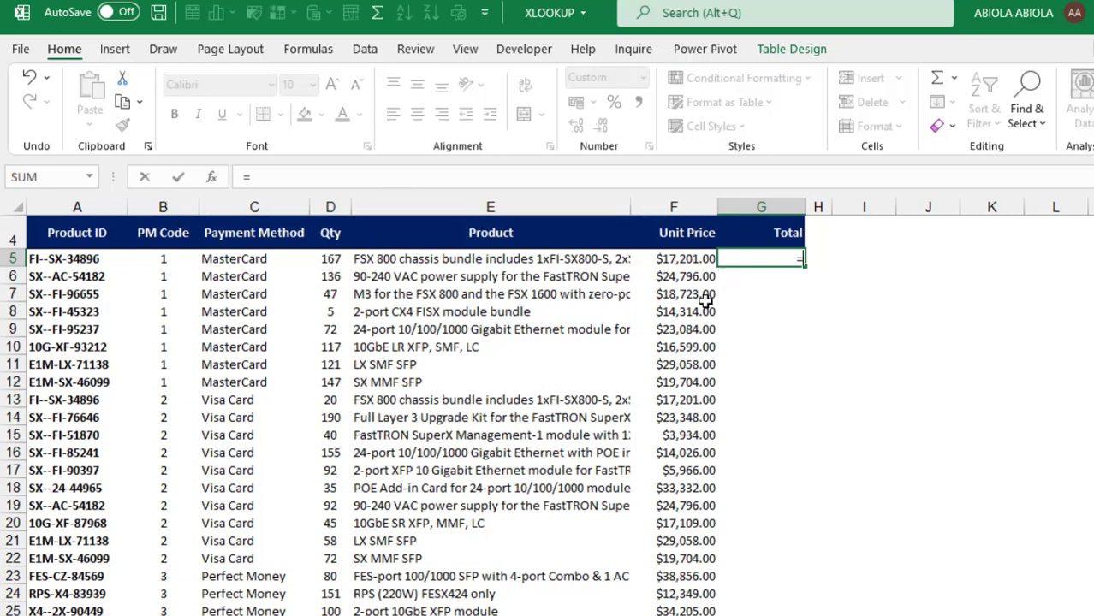
{"action": "left_click", "coordinate": [699, 259]}
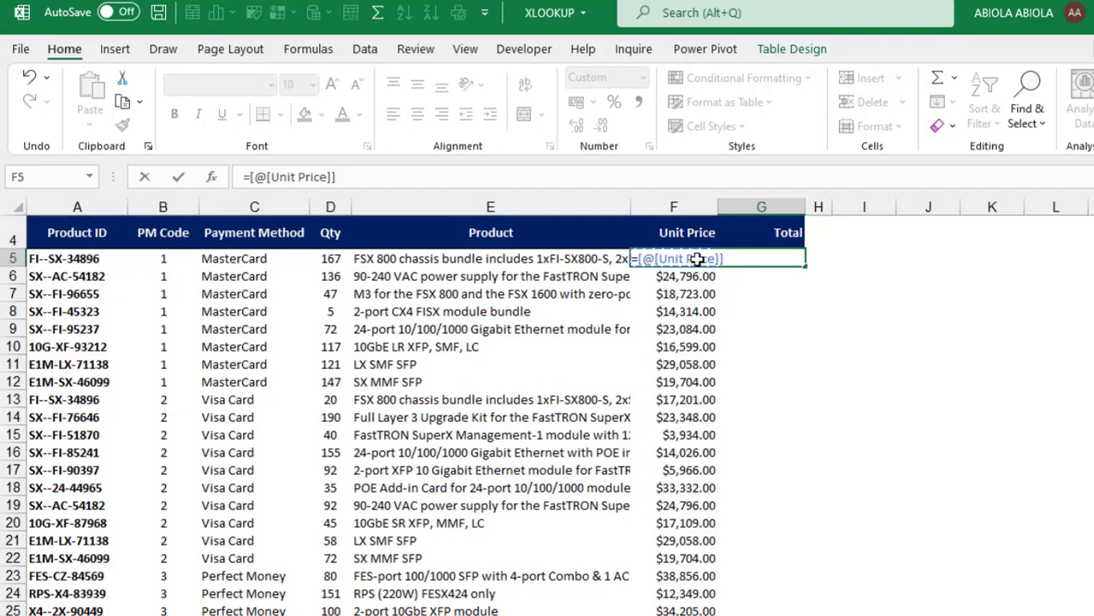
{"action": "type", "text": "*"}
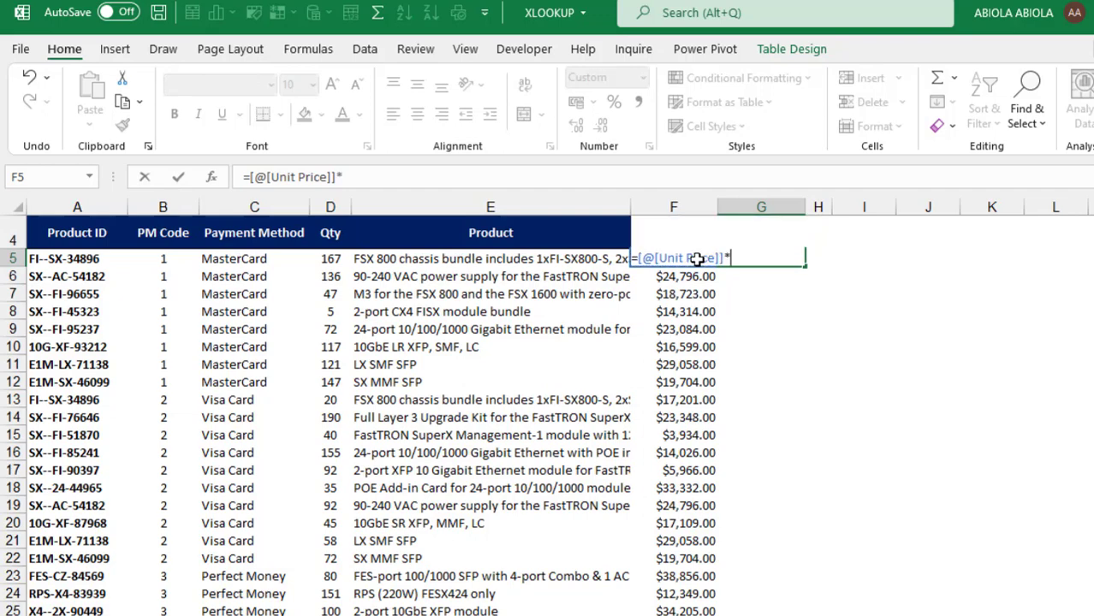
{"action": "left_click", "coordinate": [328, 255]}
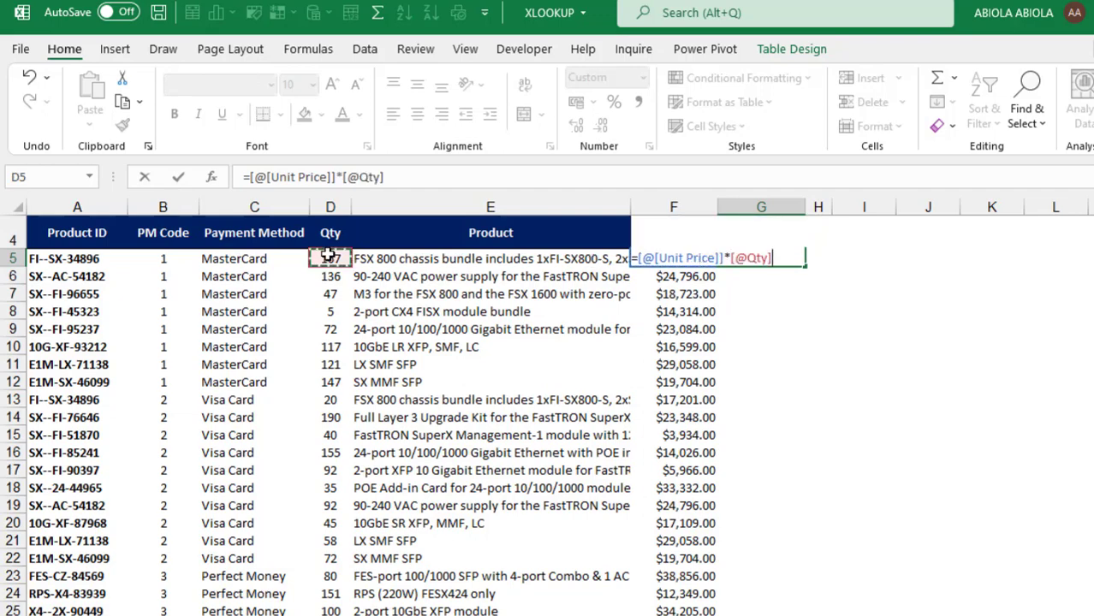
{"action": "key", "text": "ctrl+Return"}
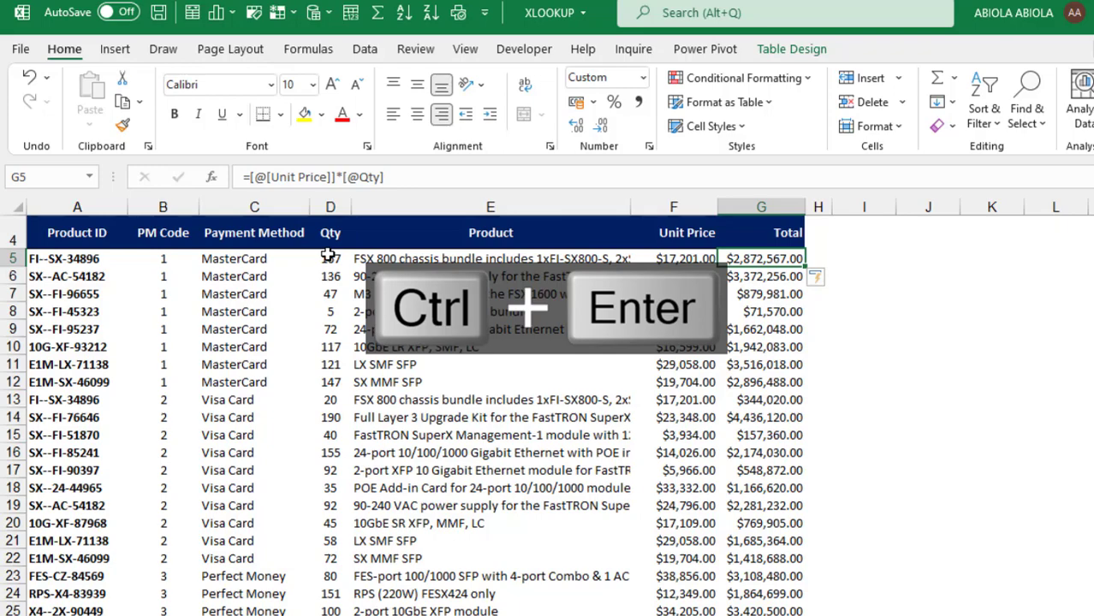
{"action": "key", "text": "ctrl+Down"}
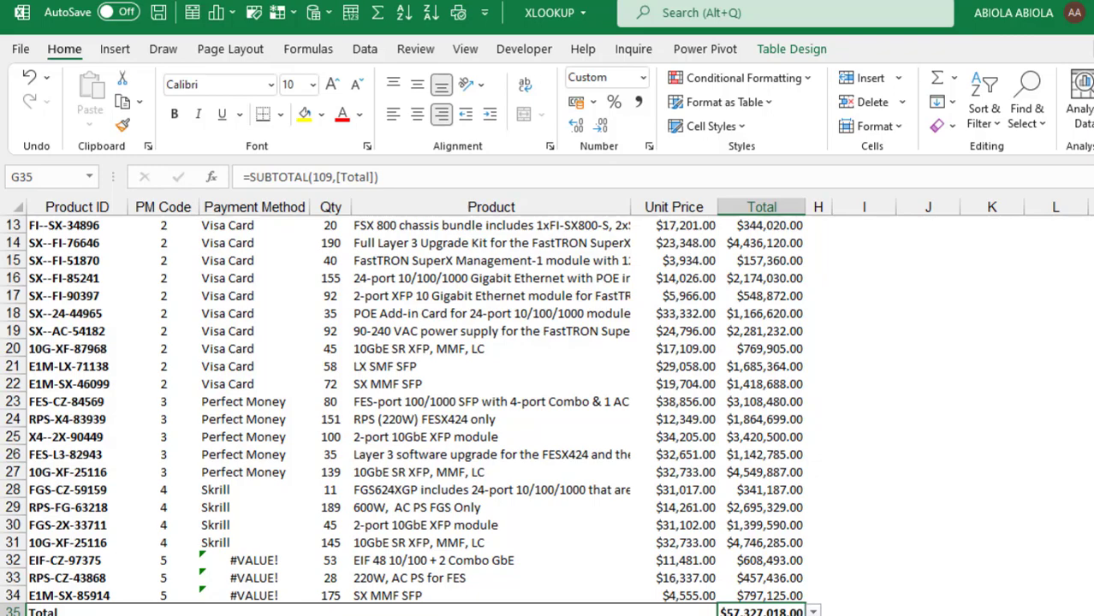
{"action": "key", "text": "ctrl+Up"}
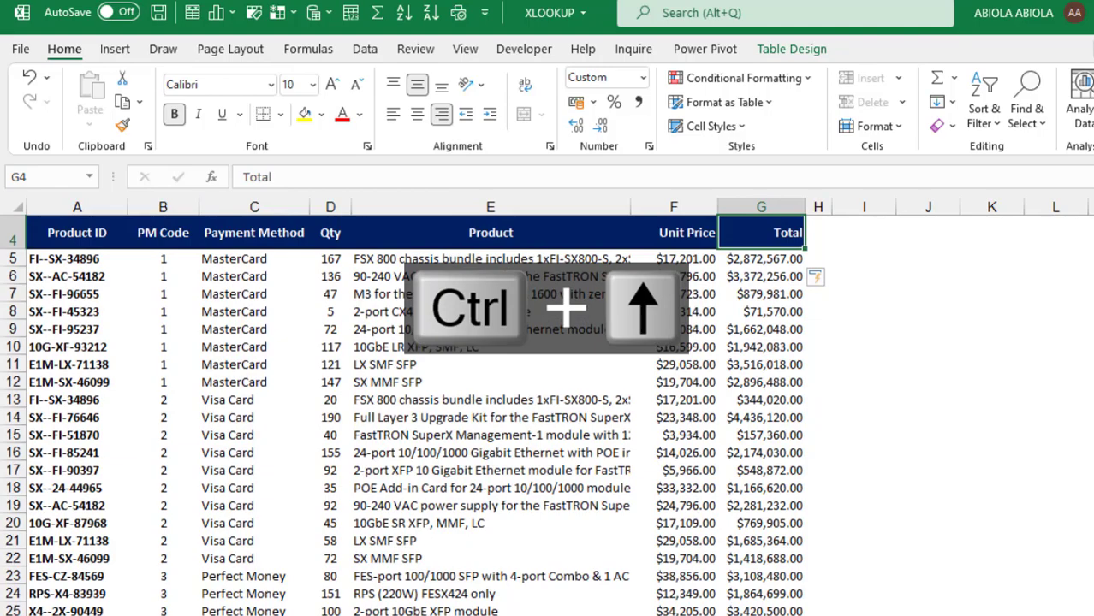